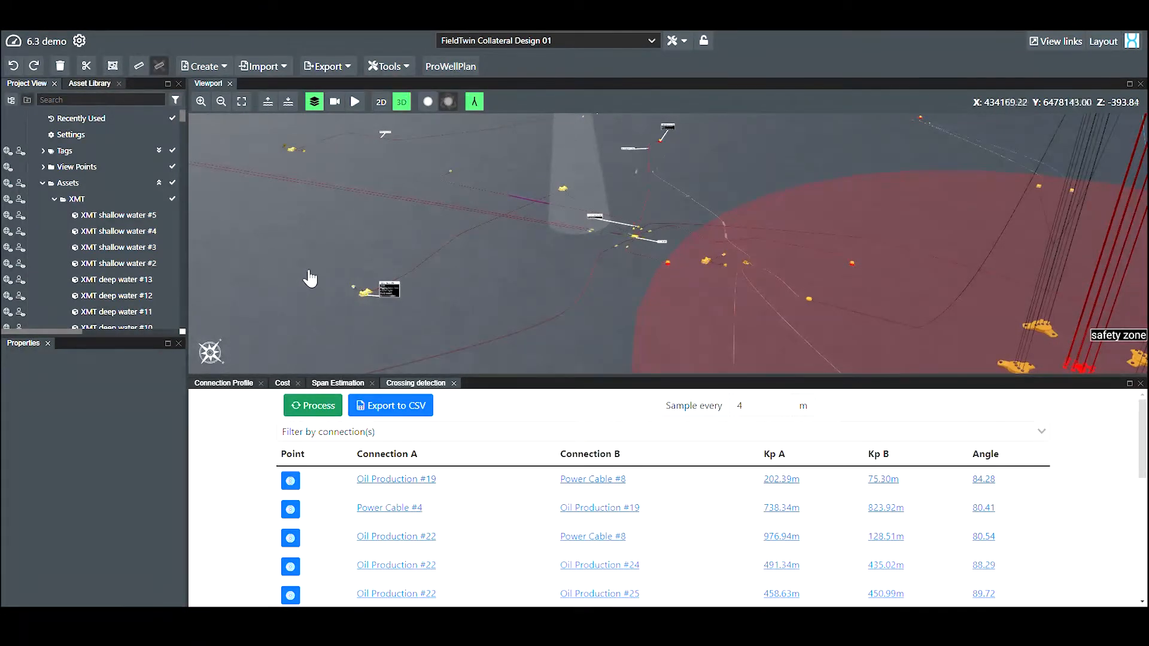
# Enlarge the crossing detection results area and examine the full list of connection crossings
pyautogui.moveTo(307, 272); pyautogui.dragTo(306, 256)
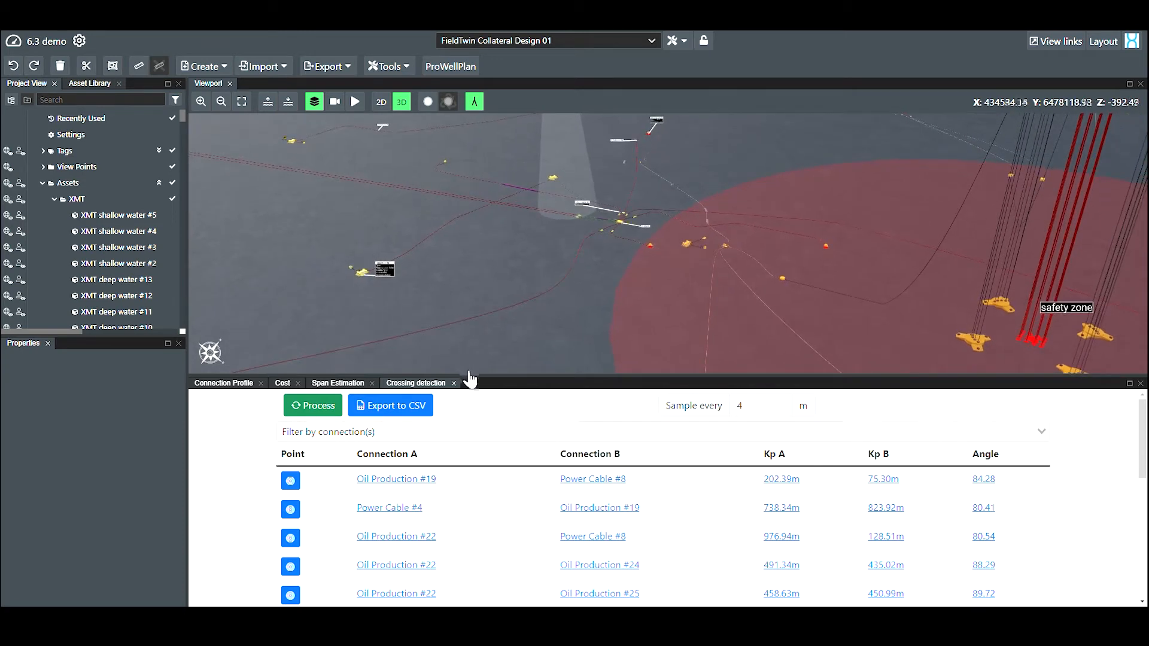
pyautogui.moveTo(468, 381); pyautogui.dragTo(469, 348)
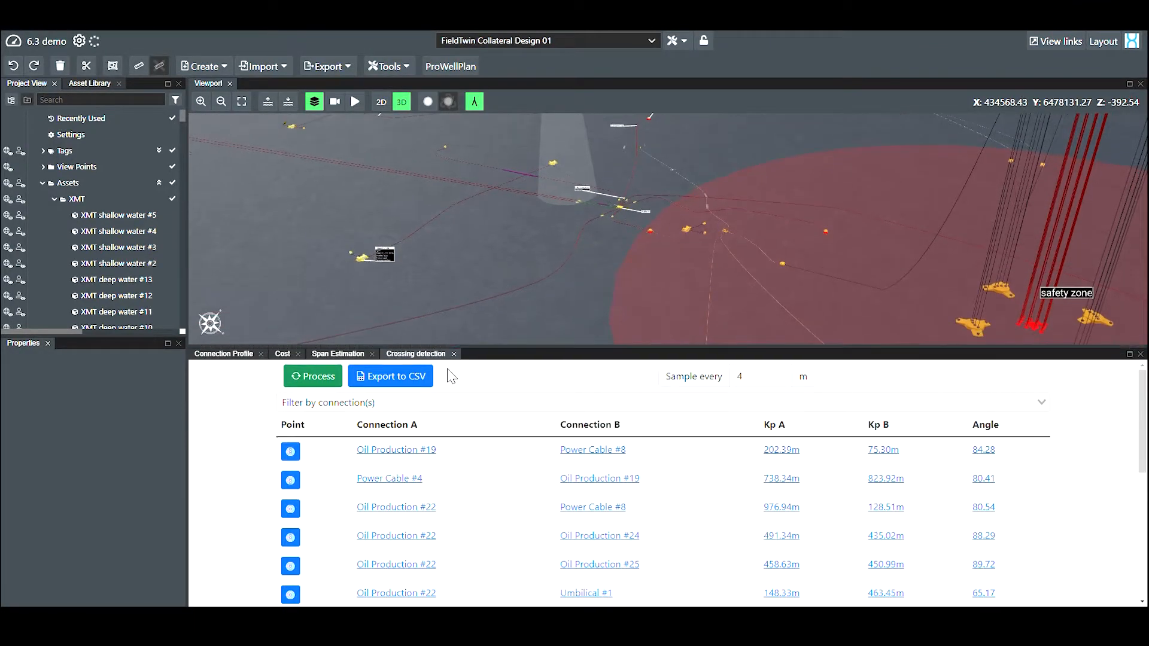
pyautogui.scroll(-2, 416, 459)
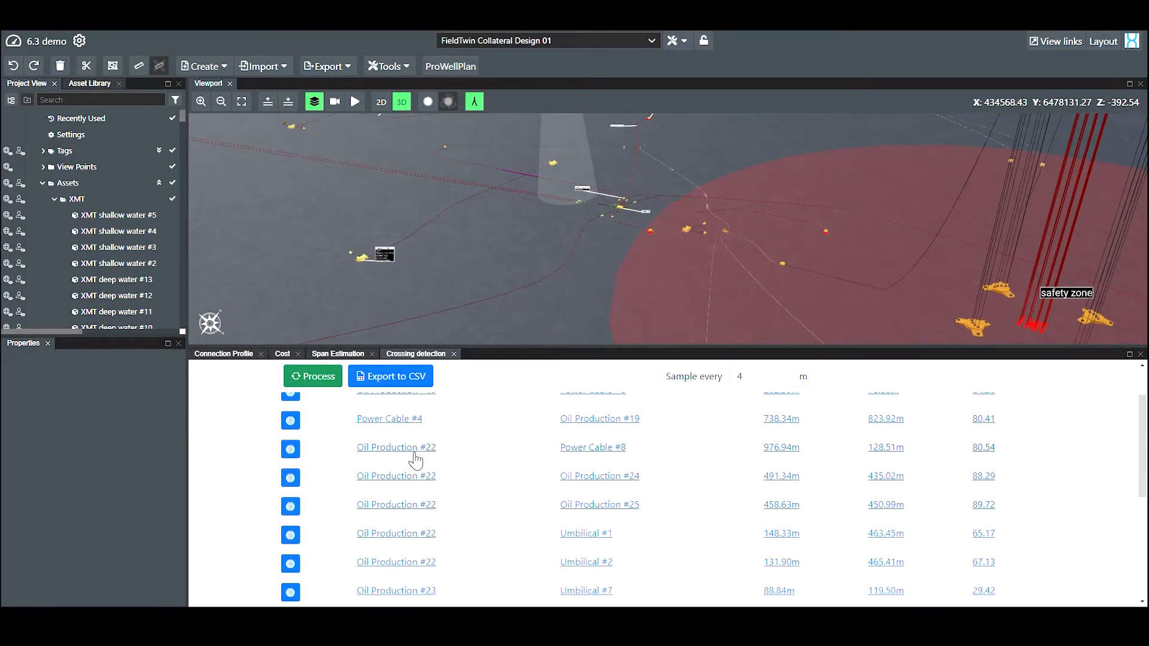
pyautogui.scroll(-2, 412, 460)
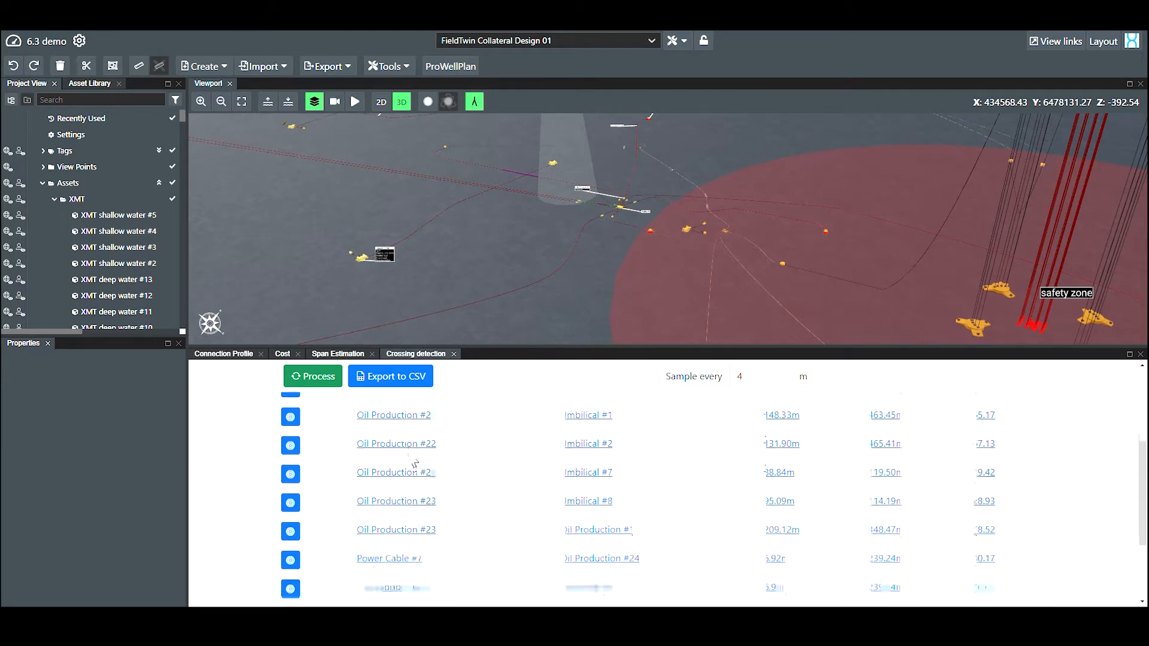
pyautogui.scroll(-1, 411, 460)
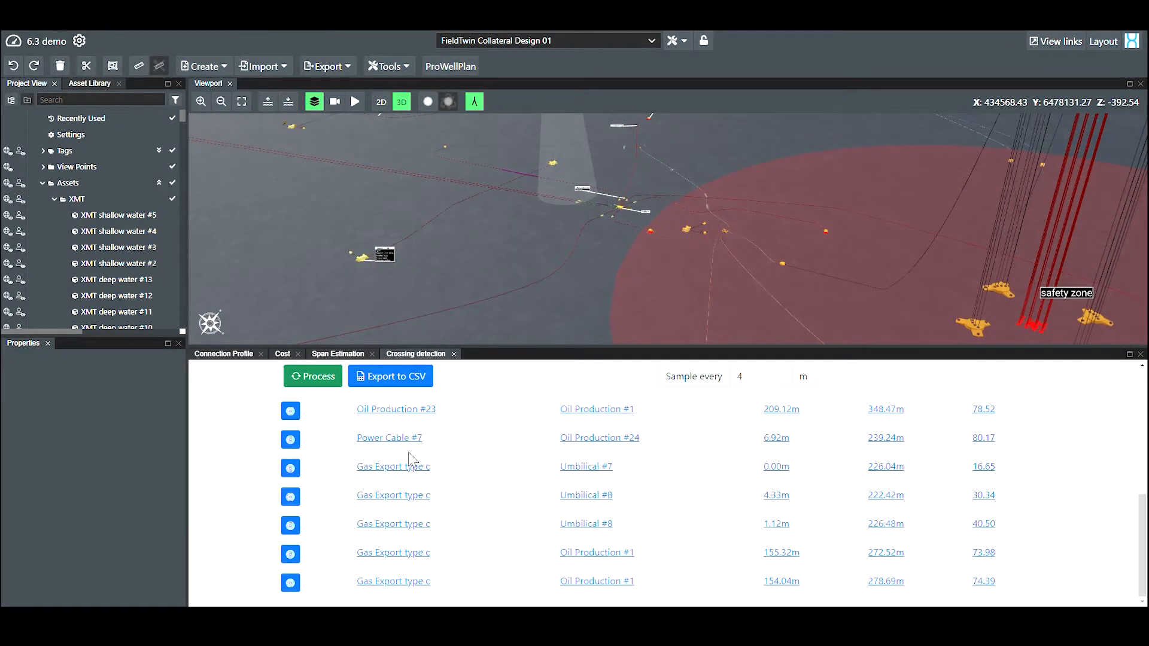
pyautogui.scroll(5, 410, 459)
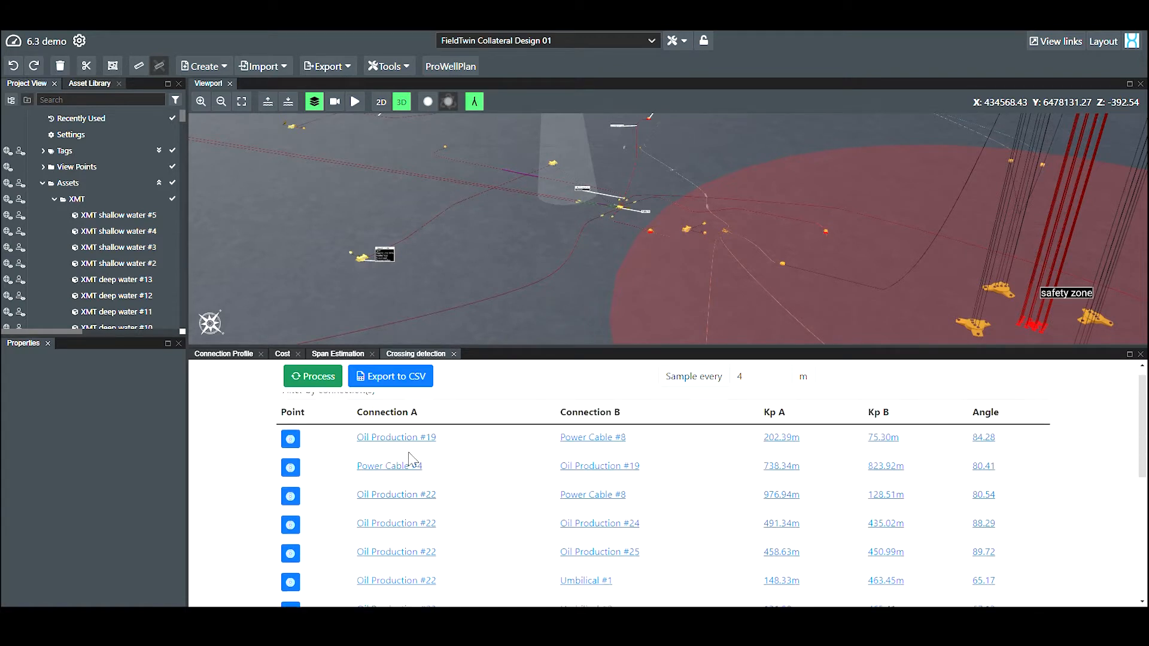
pyautogui.scroll(1, 412, 460)
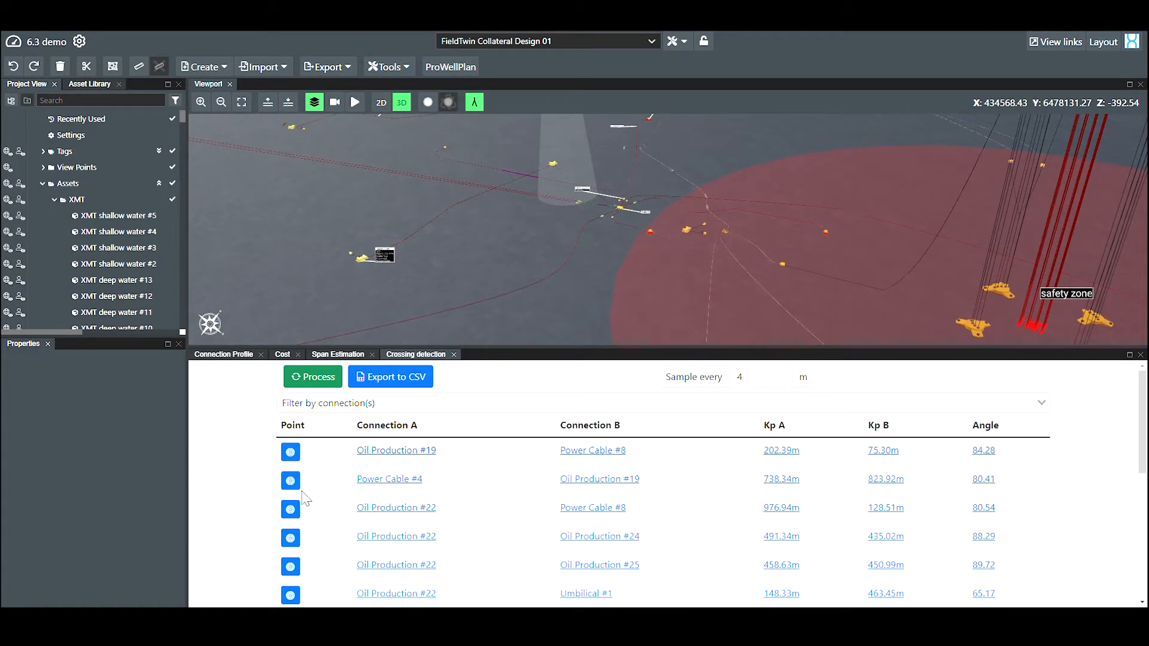
# Locate the crossings of Oil Production #22 with Power Cable #8 and Oil Production #24, and export the crossings to CSV
pyautogui.click(291, 510)
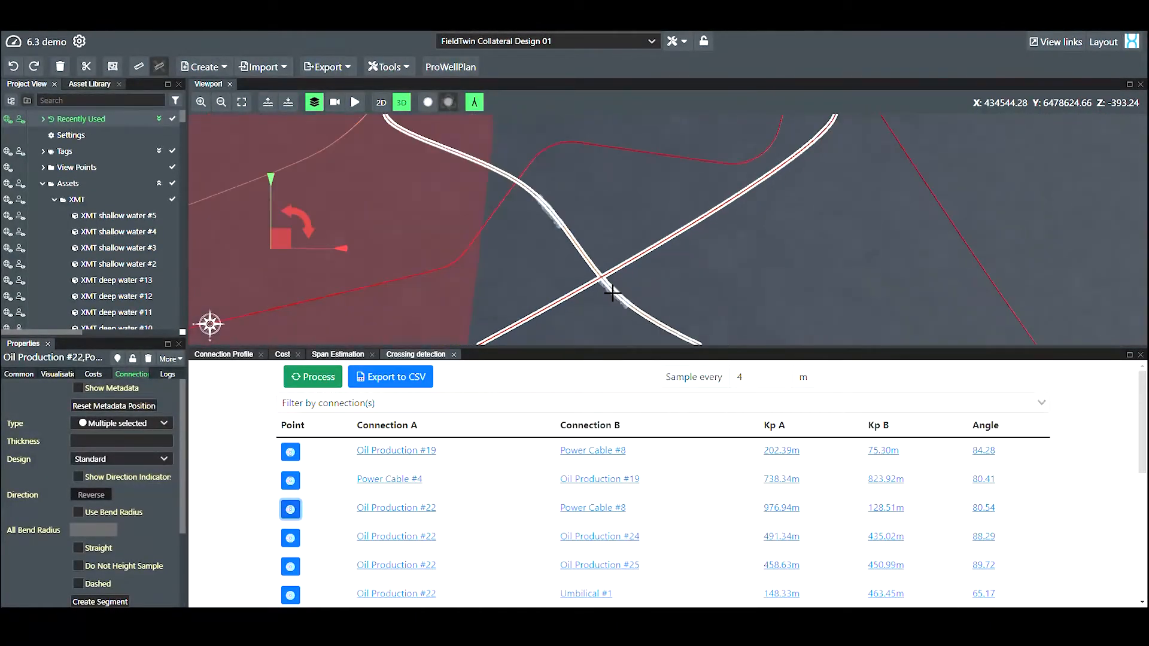
pyautogui.click(290, 538)
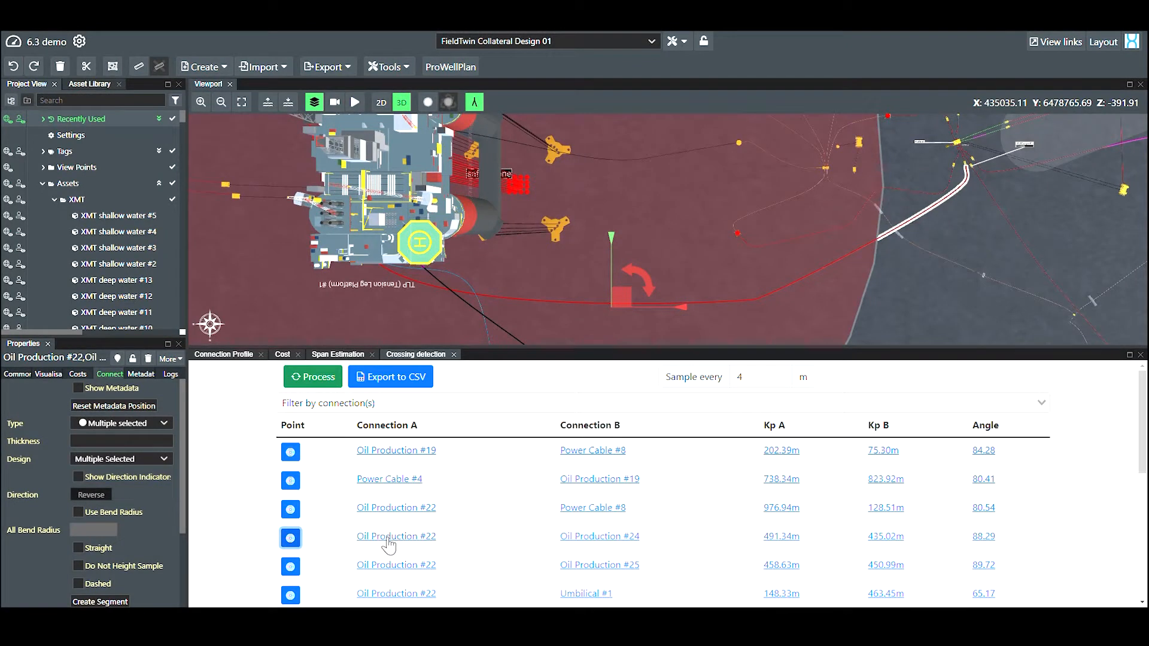
pyautogui.click(394, 383)
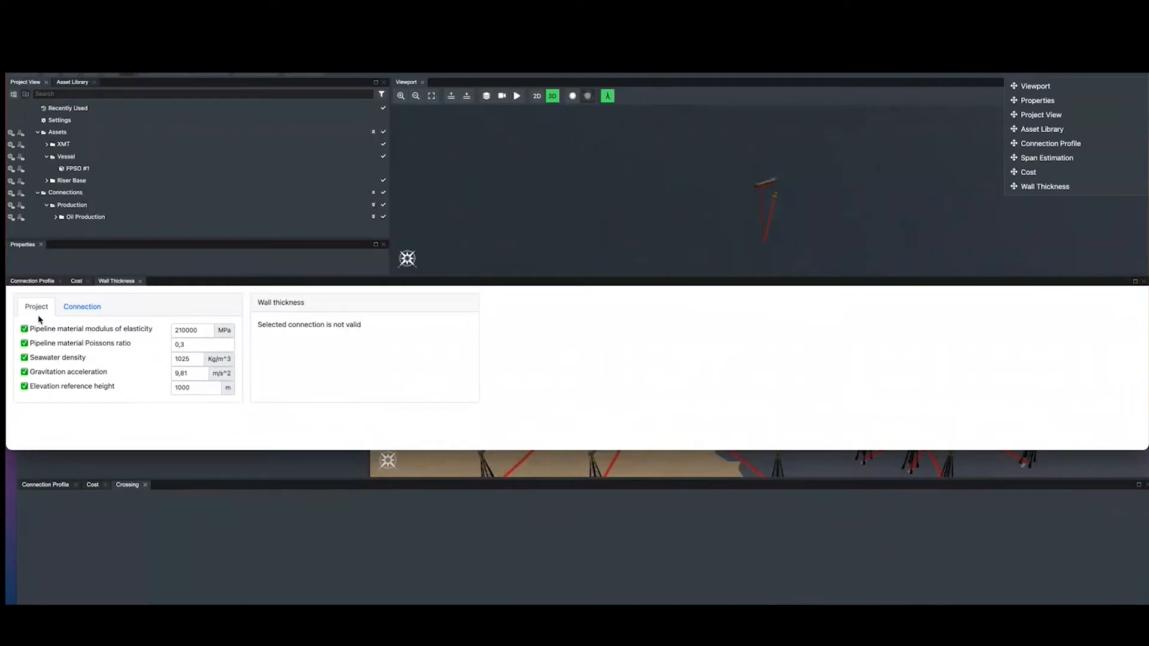
# Examine the project and connection wall thickness parameters and the calculated wall thickness for connection Oil Production #2
pyautogui.click(83, 309)
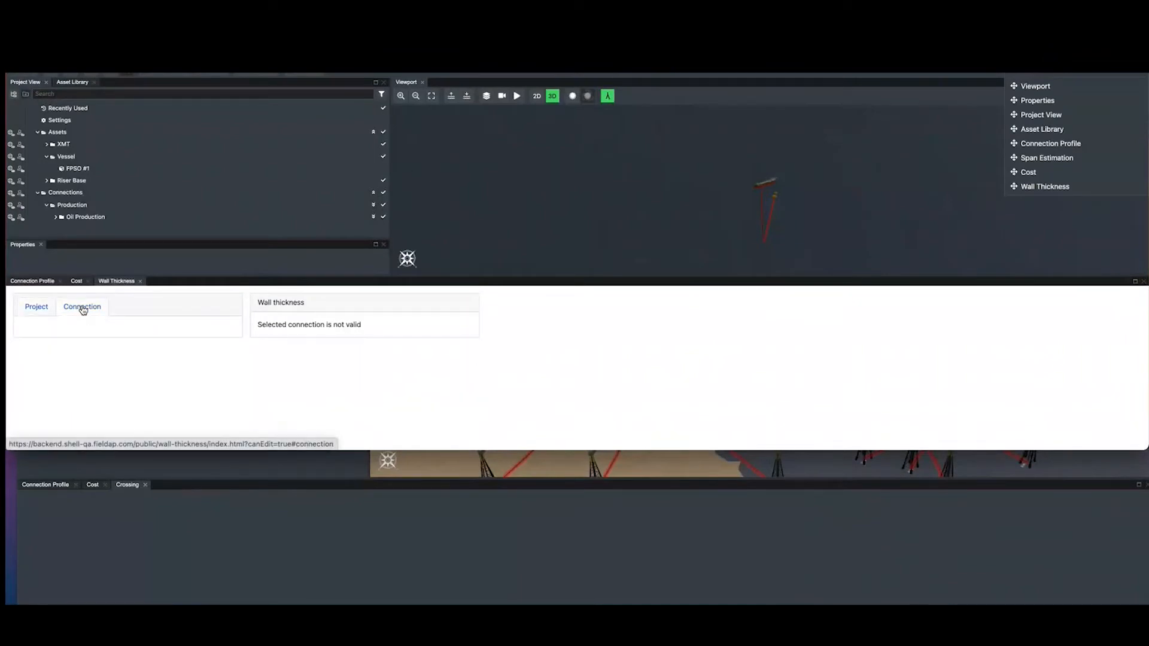
pyautogui.click(55, 217)
pyautogui.click(83, 219)
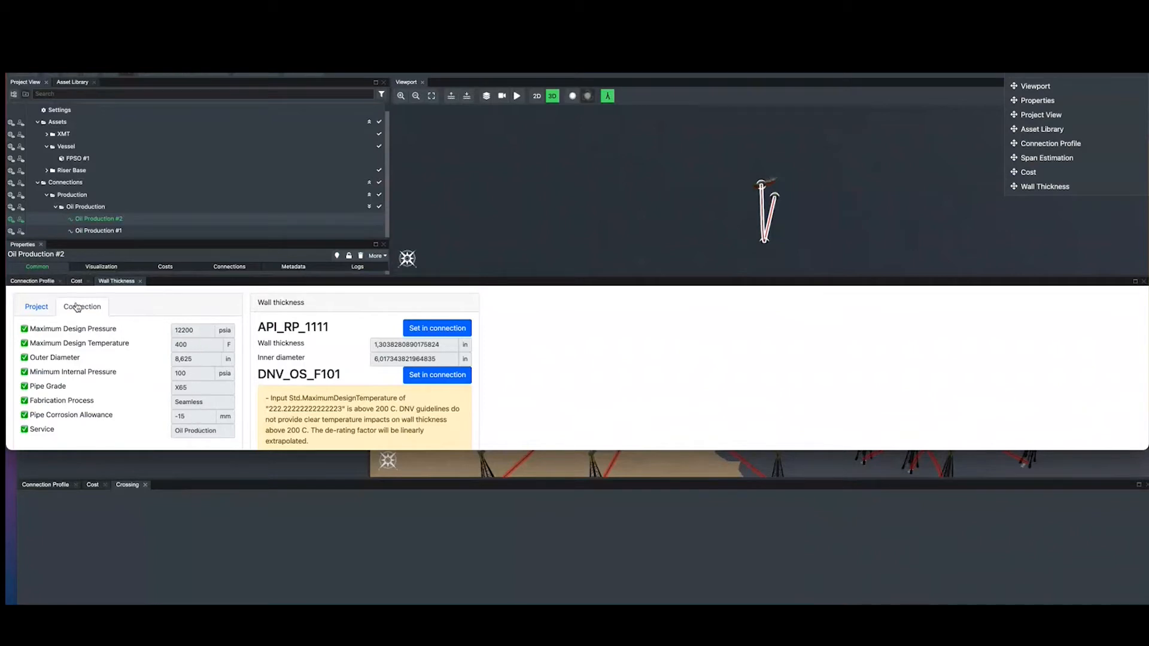
pyautogui.click(33, 307)
pyautogui.click(75, 306)
pyautogui.scroll(-1, 452, 333)
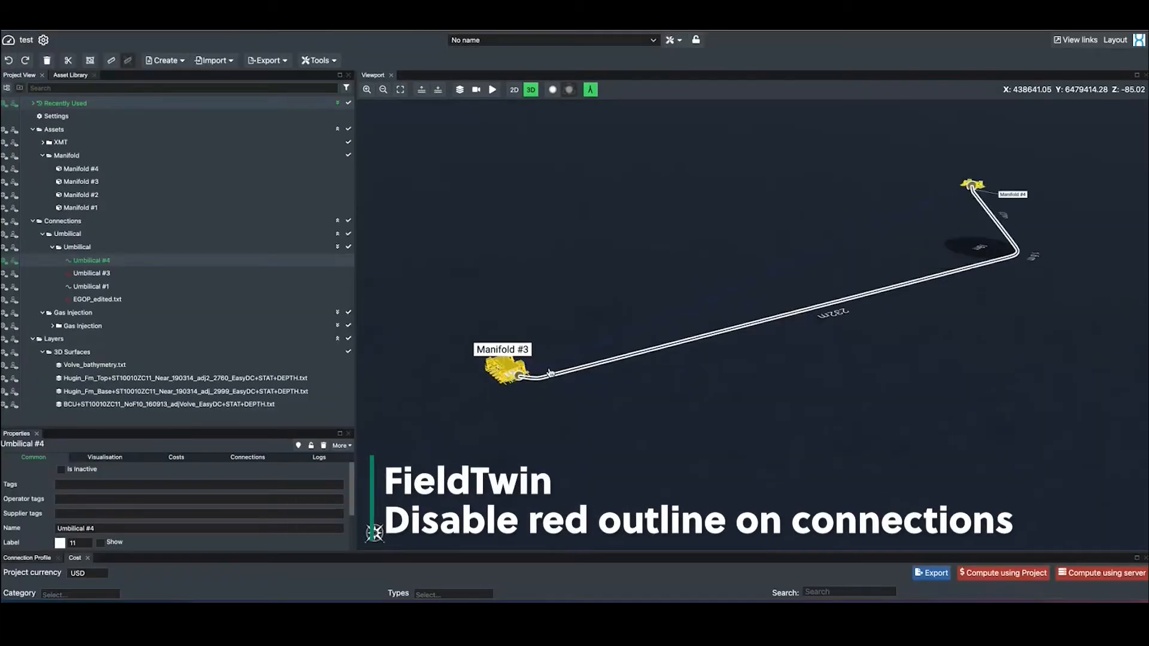
# Detach the end of Umbilical #4 from Manifold #3 by moving it a short distance away, and deselect the connection
pyautogui.scroll(5, 550, 374)
pyautogui.scroll(-7, 549, 374)
pyautogui.moveTo(532, 376); pyautogui.dragTo(544, 412)
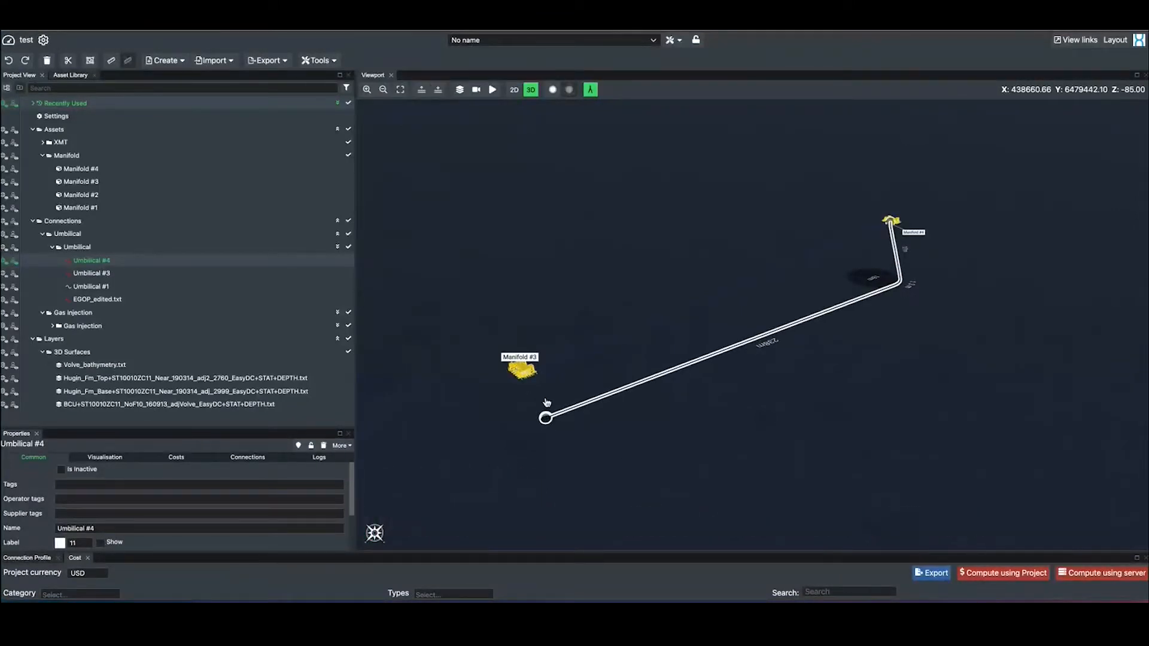
pyautogui.click(546, 403)
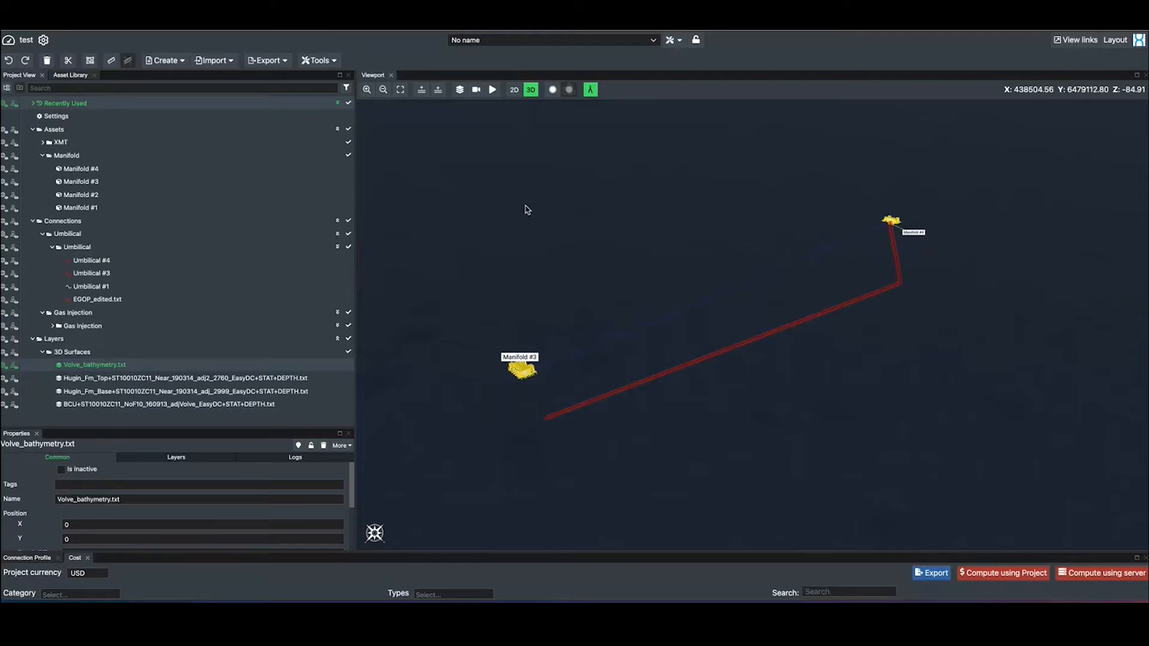
# Enable outlining disconnected connections in red in the project's connection settings
pyautogui.click(56, 116)
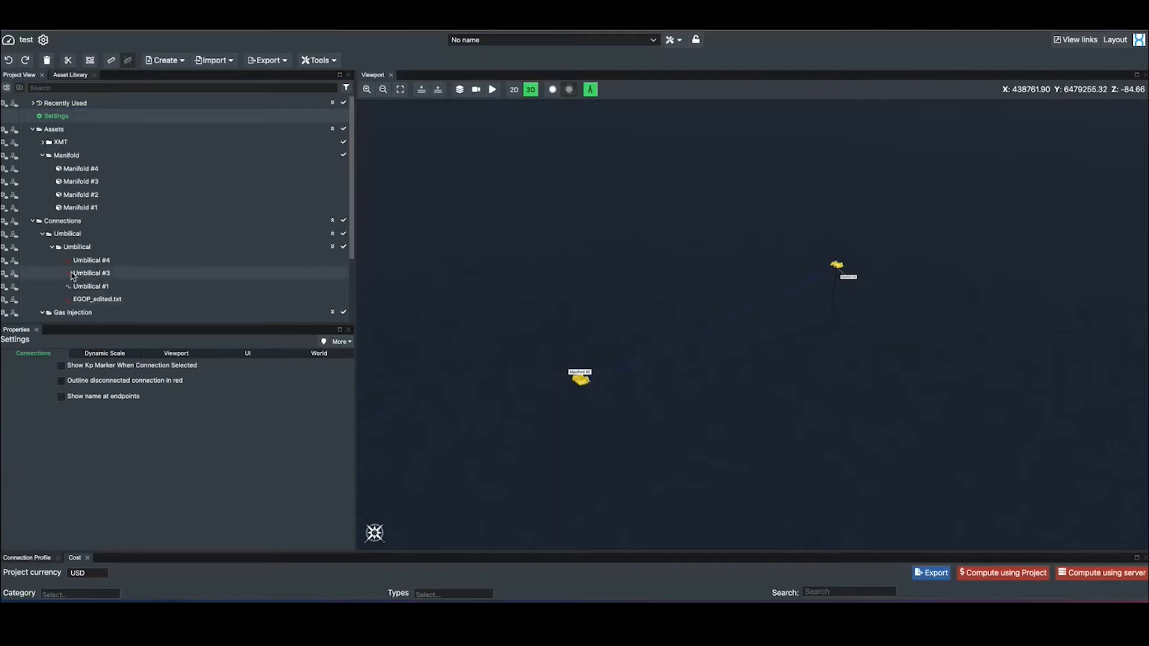
pyautogui.moveTo(72, 275)
pyautogui.click(61, 380)
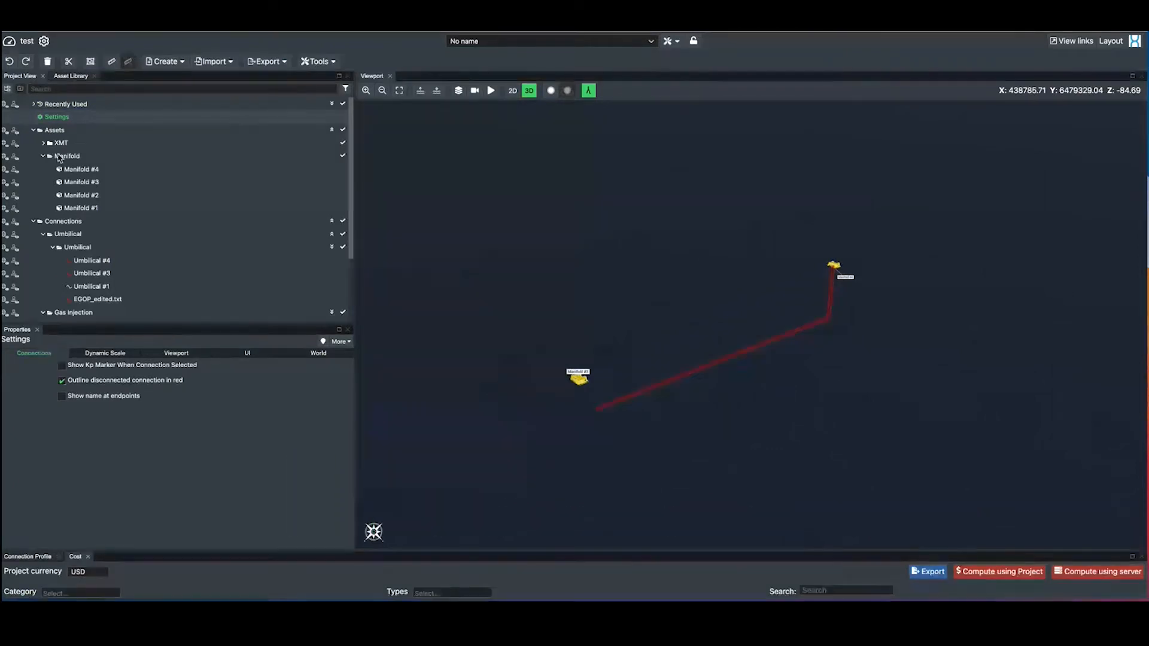
# Leave the project and open the metadata definitions in the Futureon TEST company settings
pyautogui.click(10, 42)
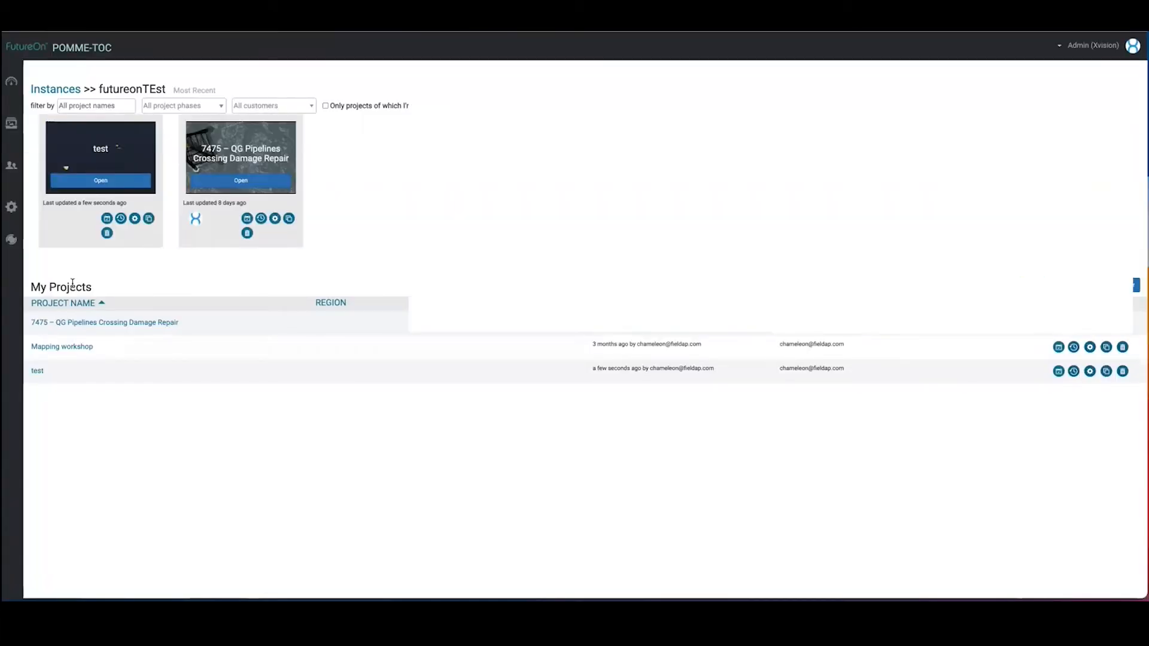
pyautogui.click(11, 206)
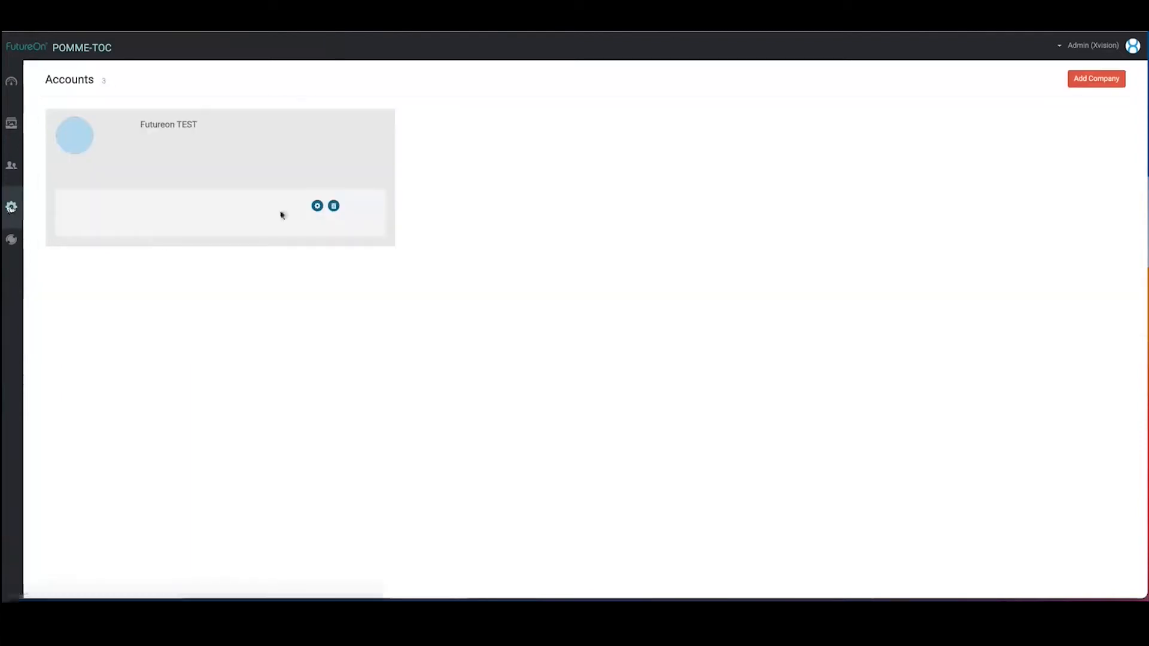
pyautogui.click(317, 207)
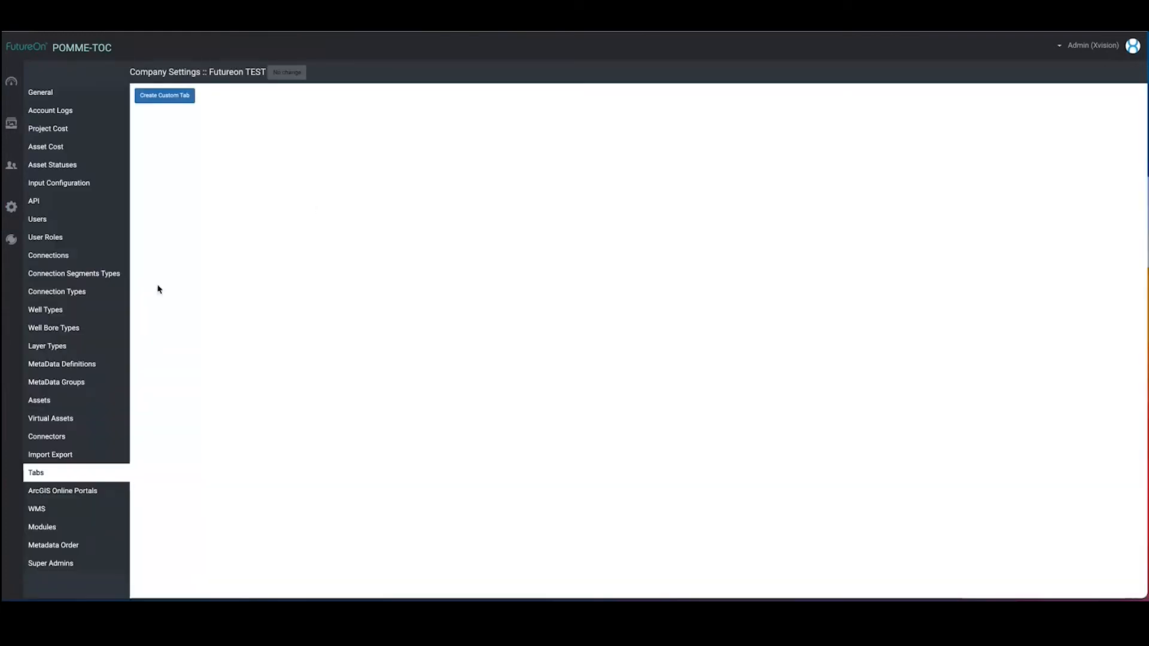
pyautogui.click(66, 368)
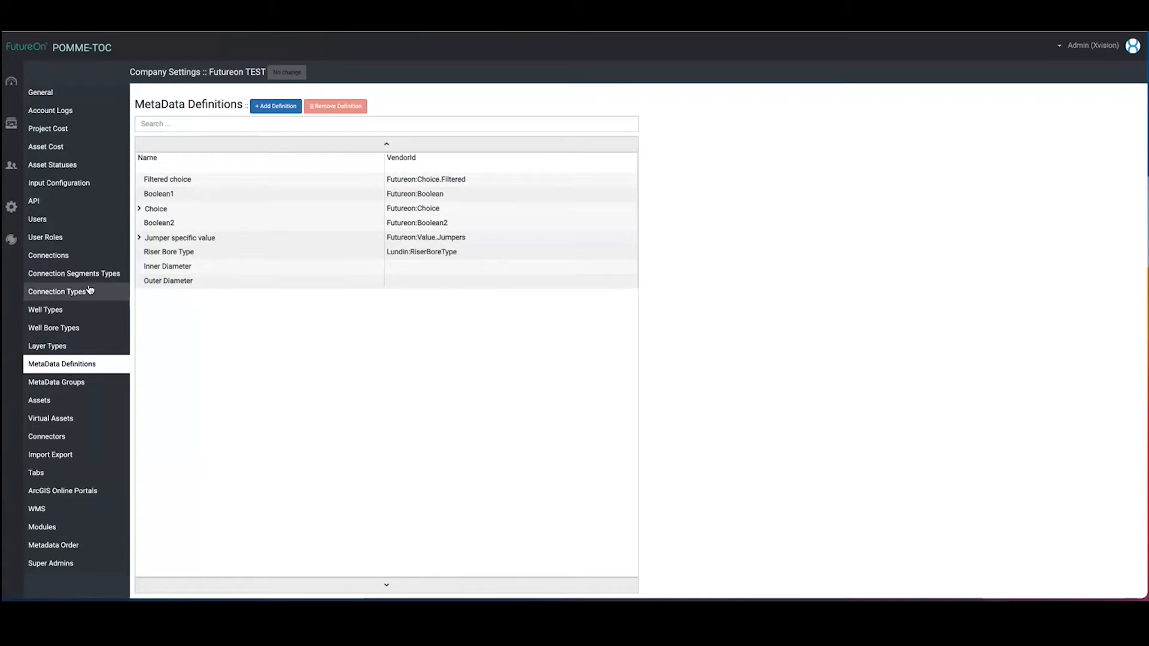
# Assign the Inner Diameter and Outer Diameter metadata definitions to the Umbilical connection
pyautogui.click(52, 254)
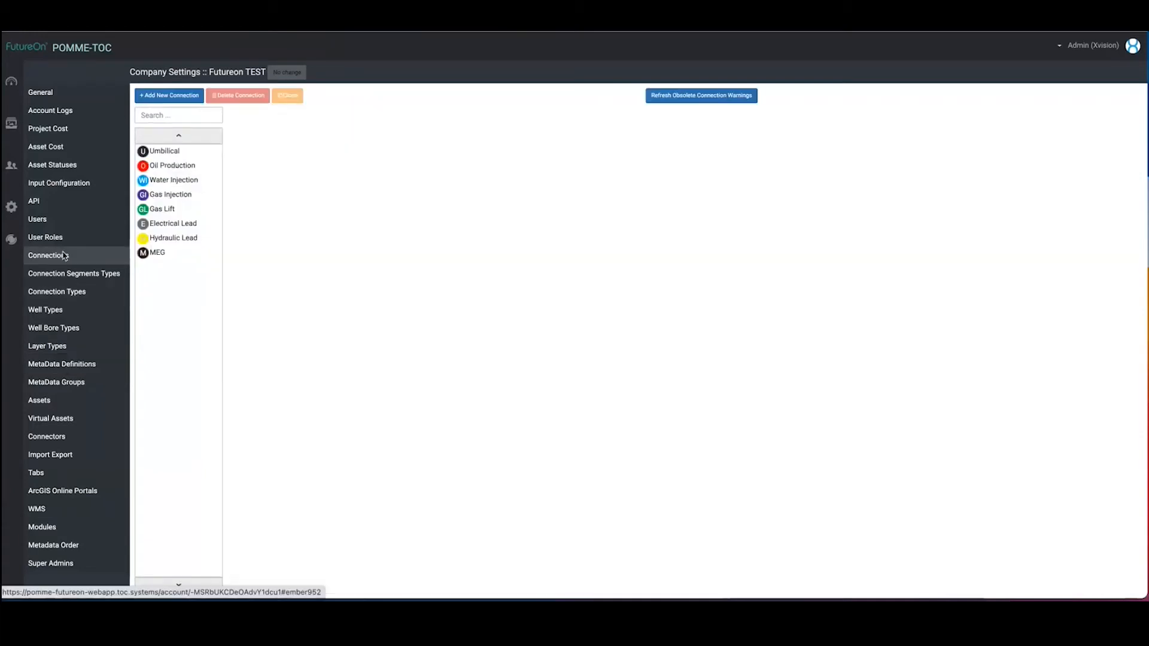
pyautogui.click(165, 150)
pyautogui.click(341, 517)
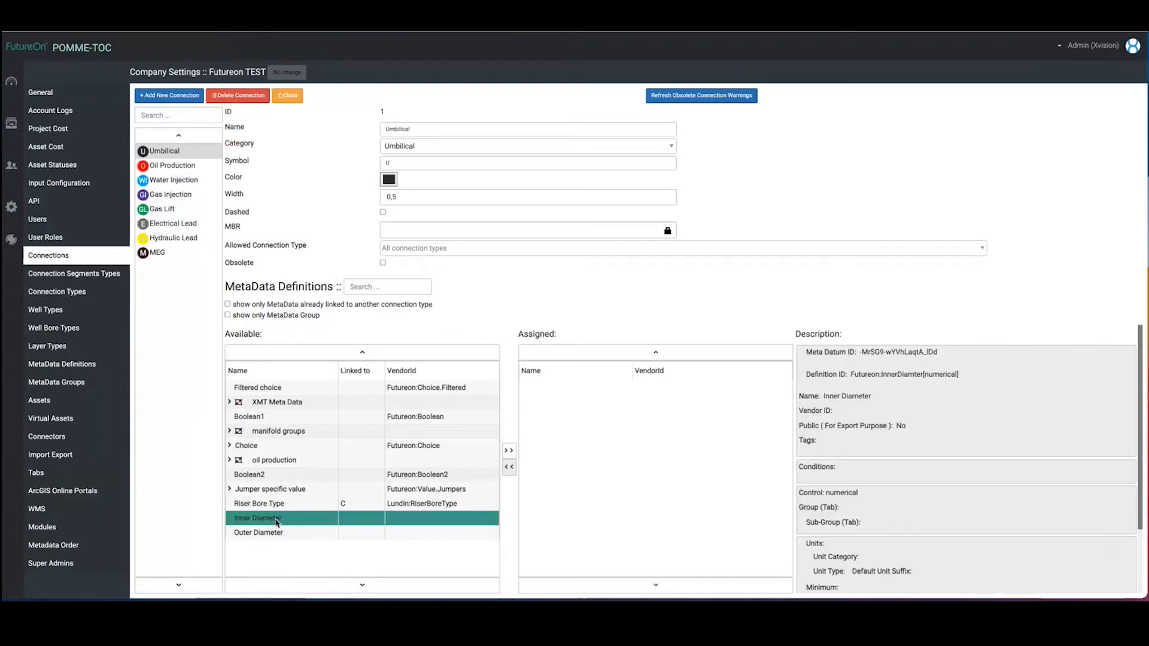
pyautogui.click(509, 450)
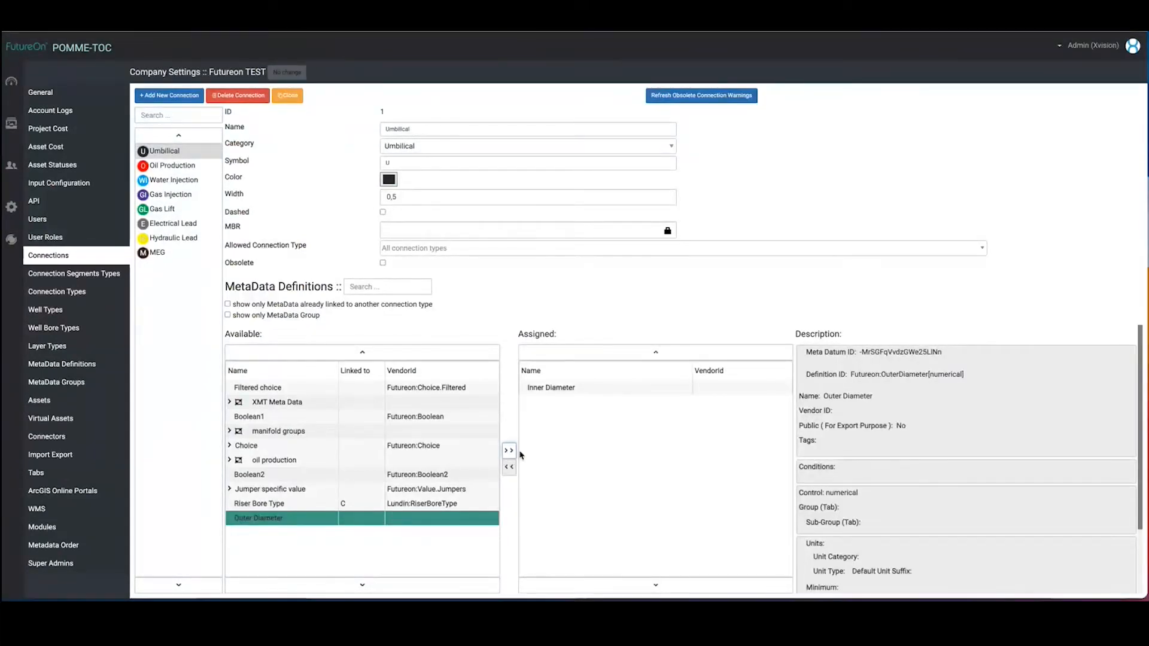
pyautogui.click(510, 451)
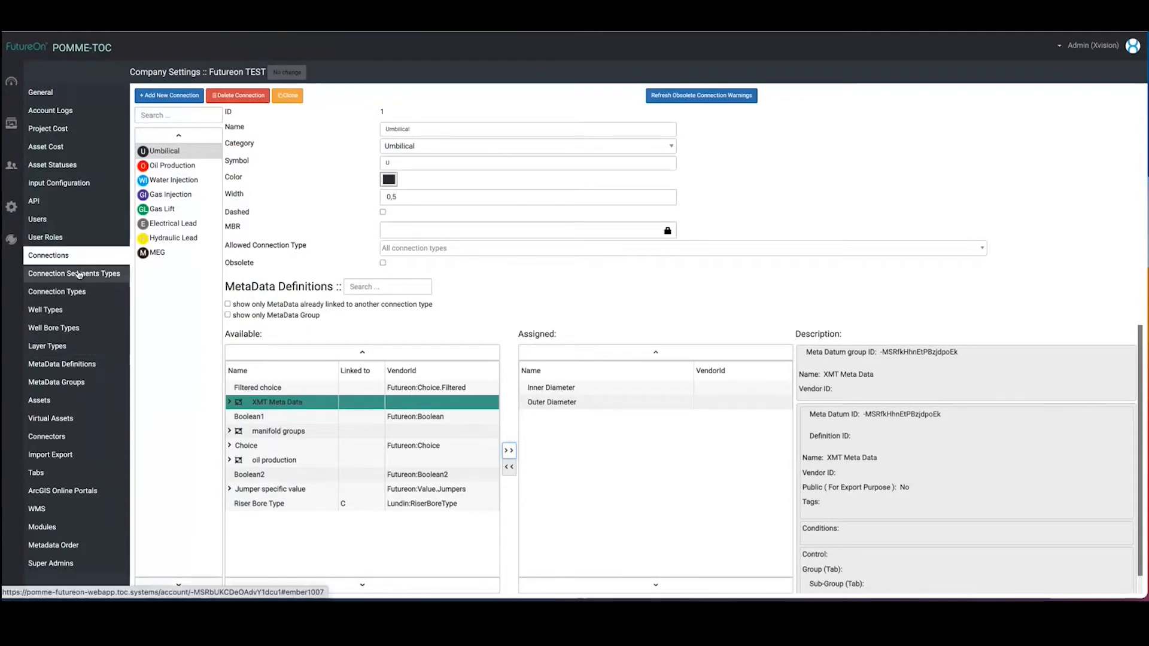
# Add a new connection segment type and name it "segment A"
pyautogui.click(55, 276)
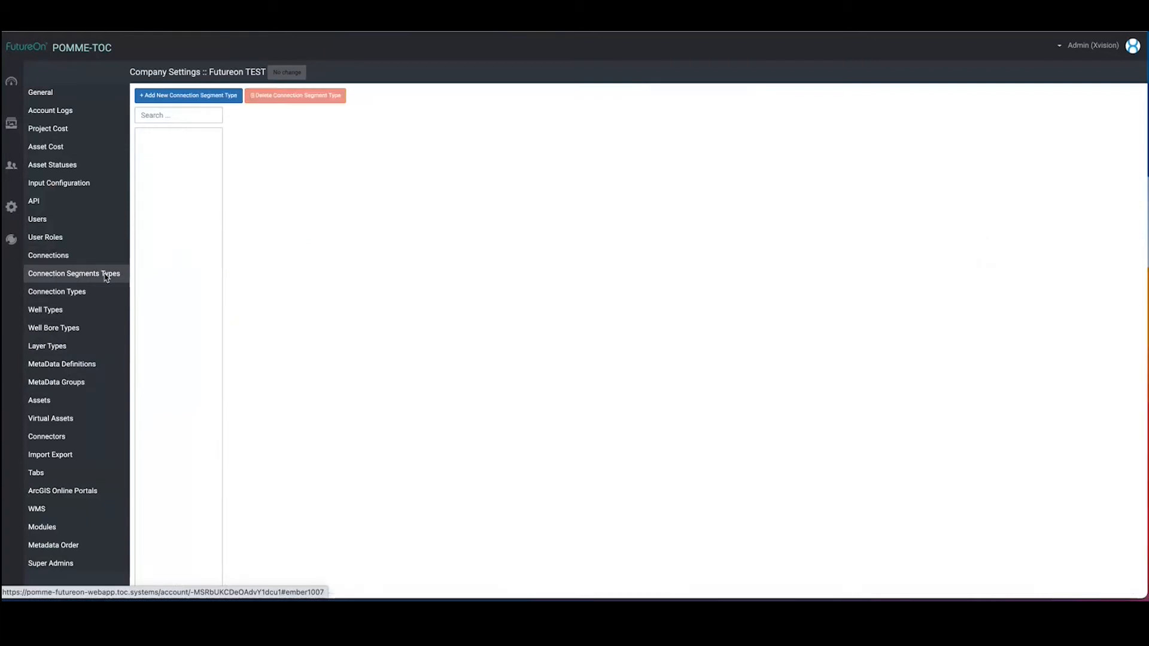
pyautogui.click(165, 95)
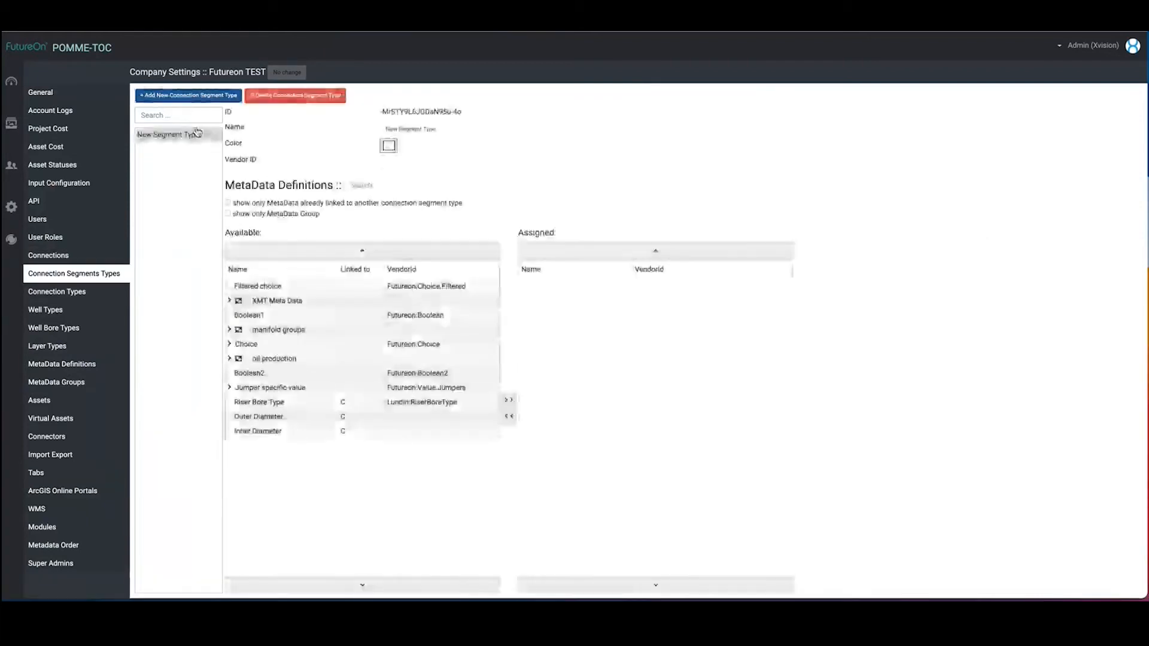
pyautogui.click(395, 129)
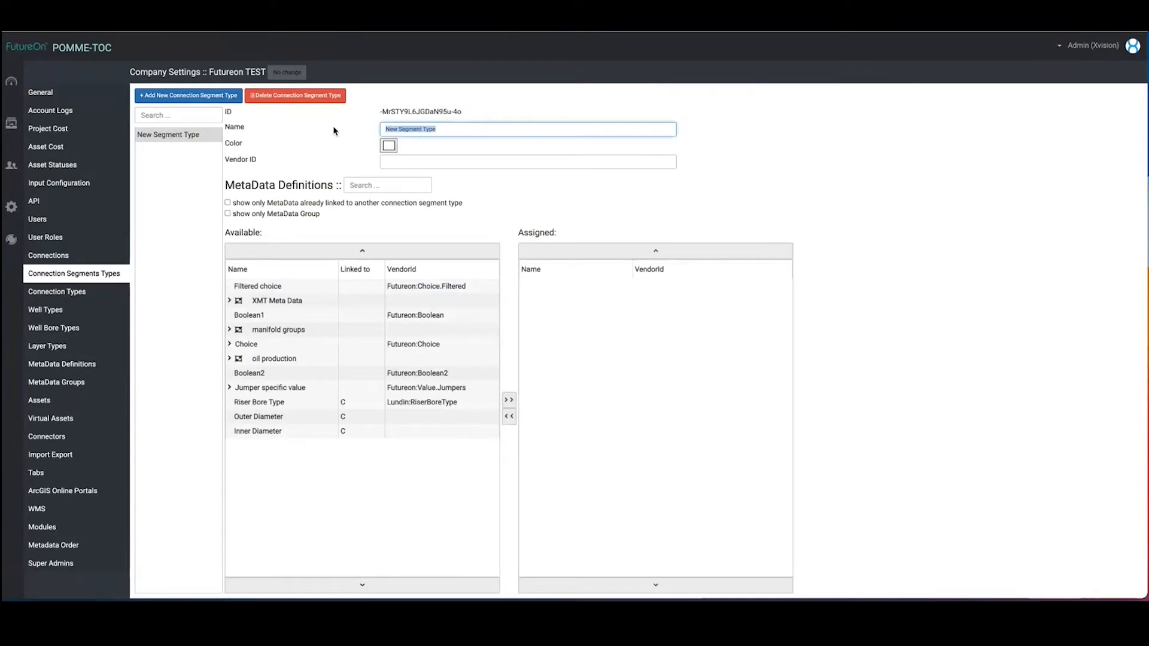
pyautogui.write('sement Ag')
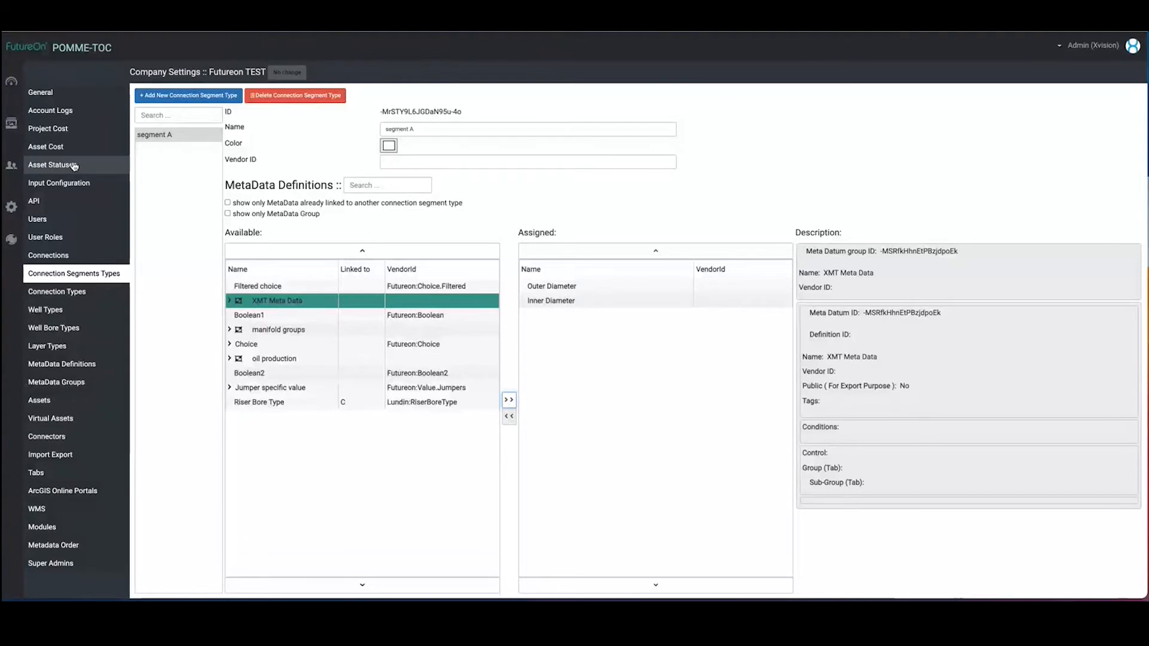
# Return to the futureonTEst instance and open the test project
pyautogui.click(10, 86)
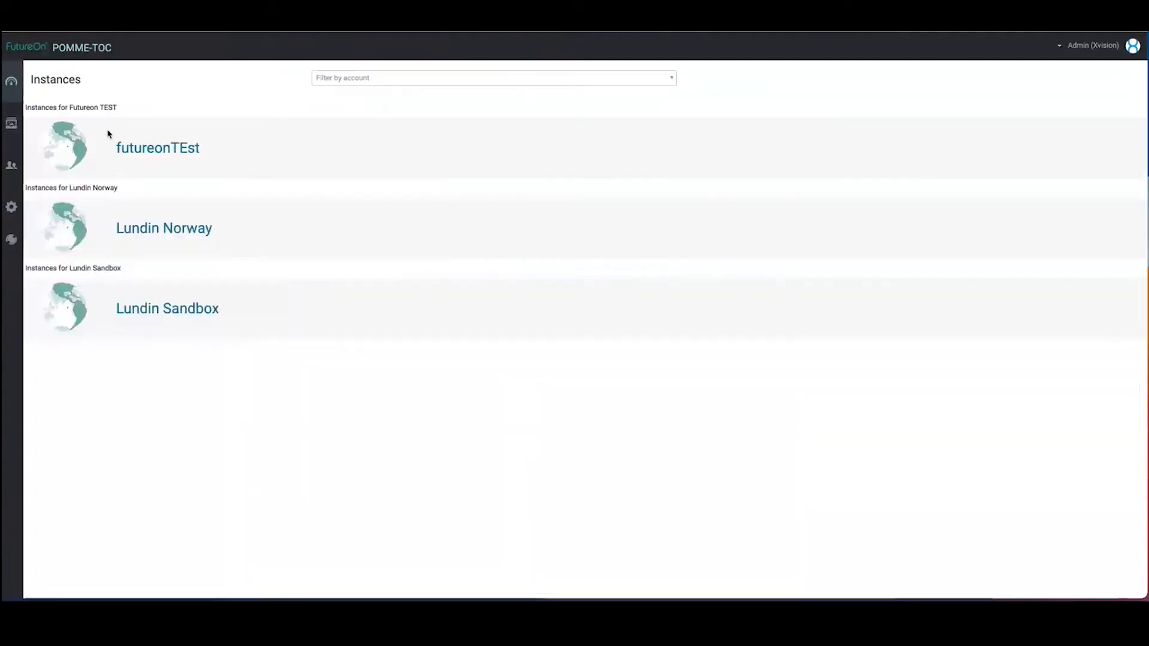
pyautogui.click(114, 143)
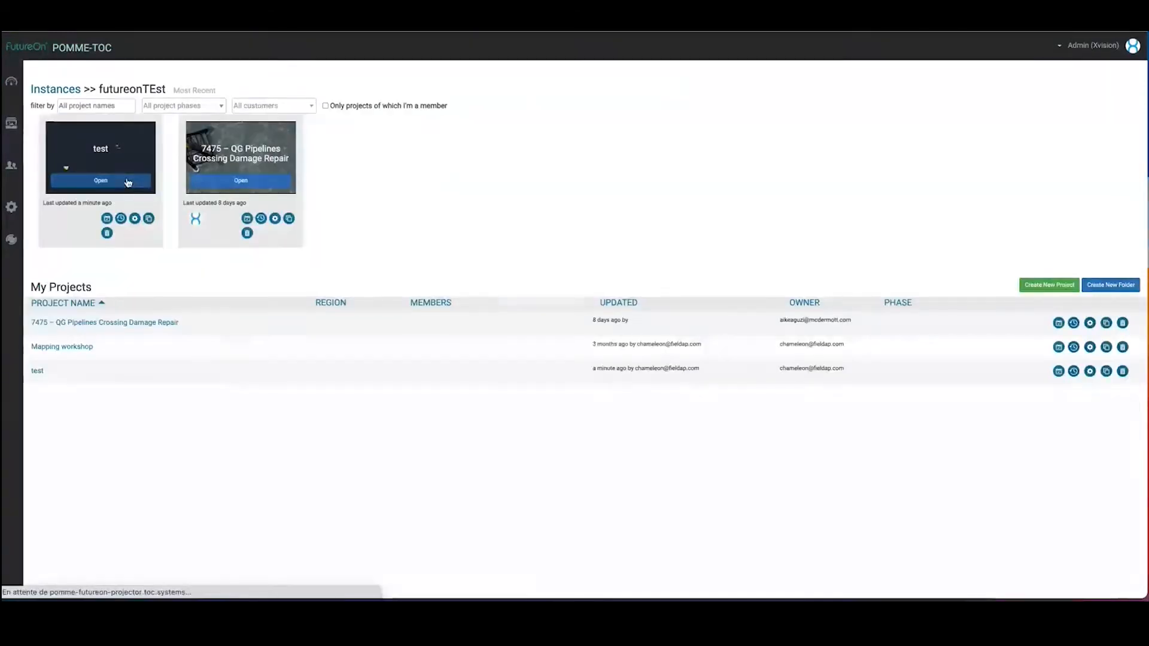
pyautogui.click(128, 183)
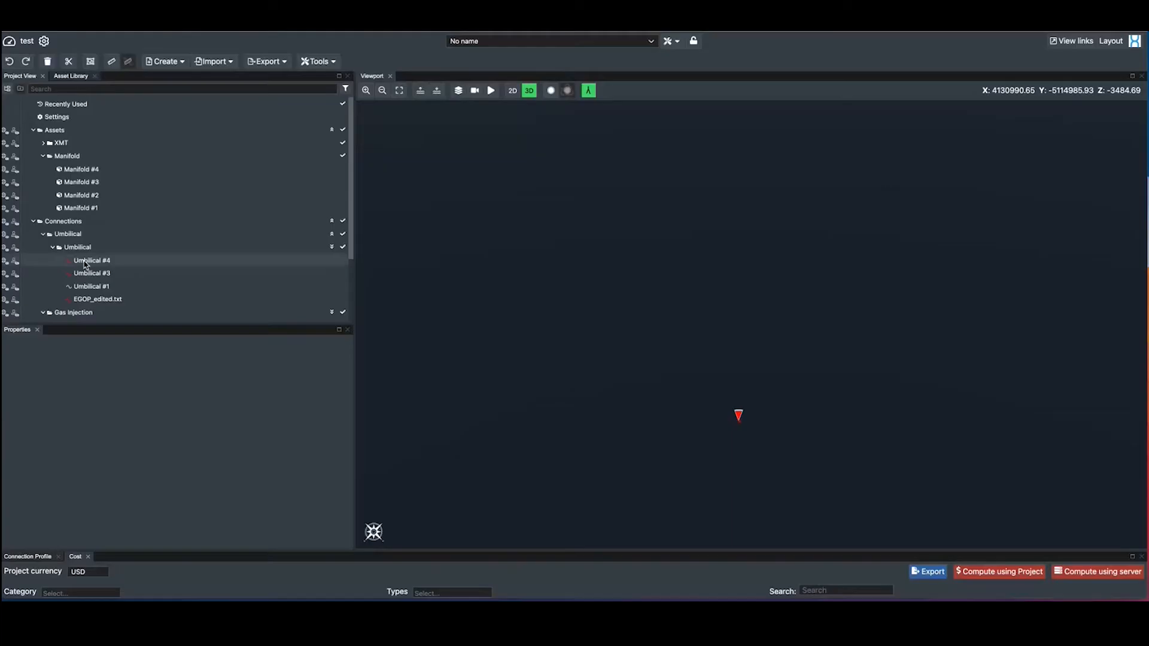
# Set the Inner Diameter metadata of Umbilical #4 to 12
pyautogui.click(85, 263)
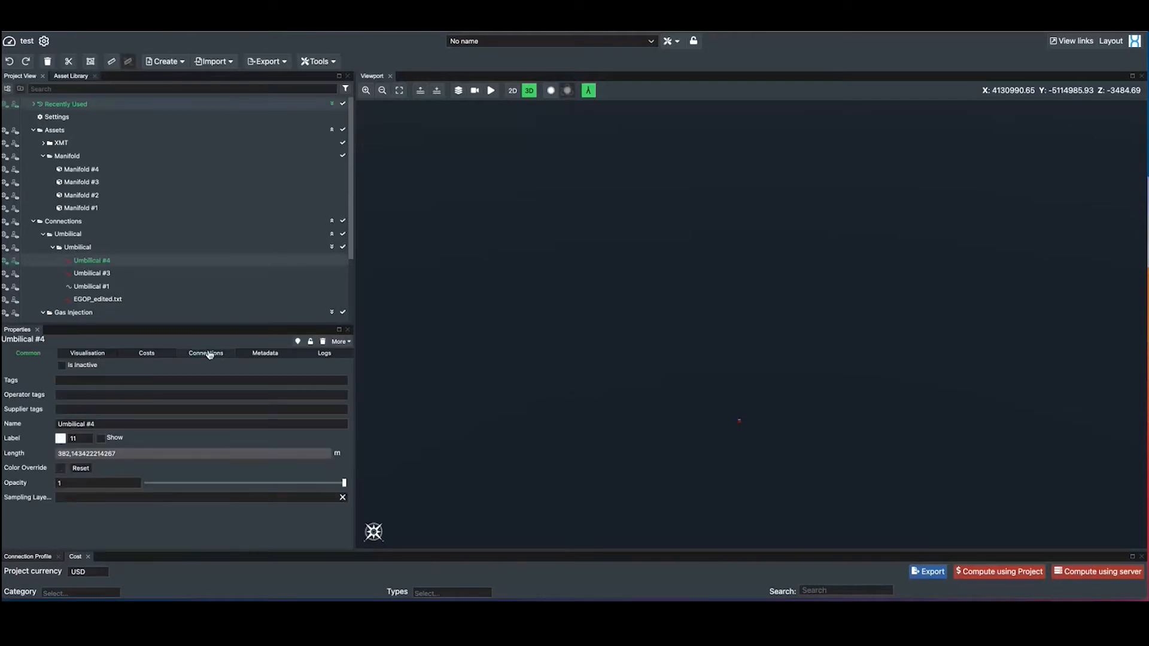
pyautogui.click(255, 354)
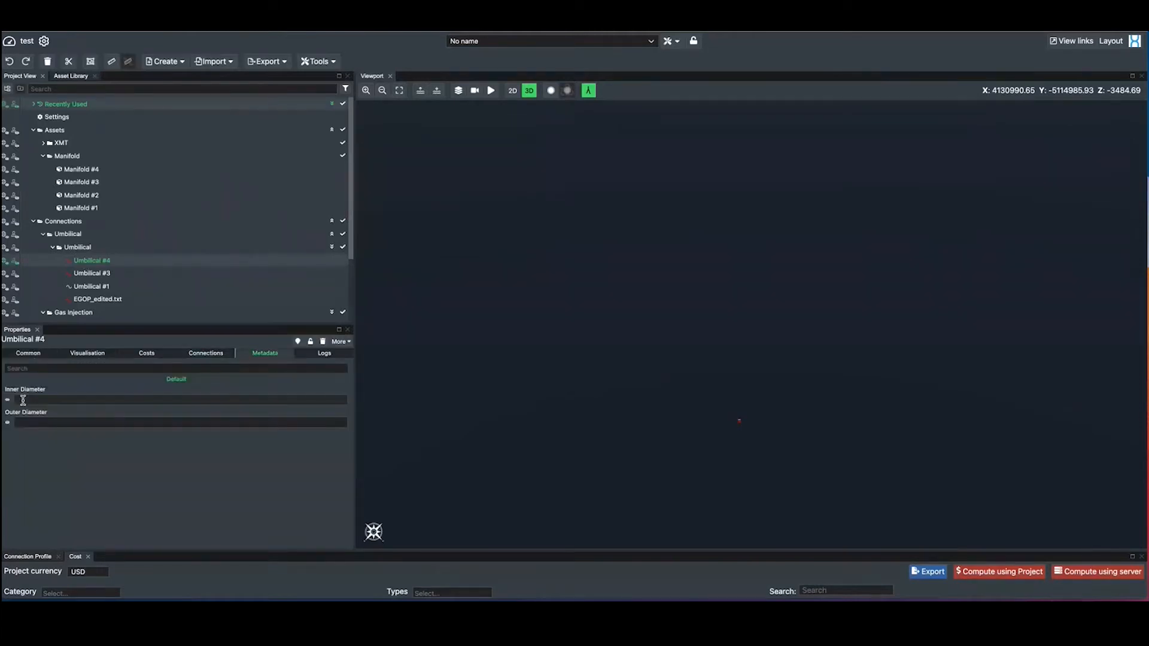
pyautogui.click(35, 398)
pyautogui.write('12')
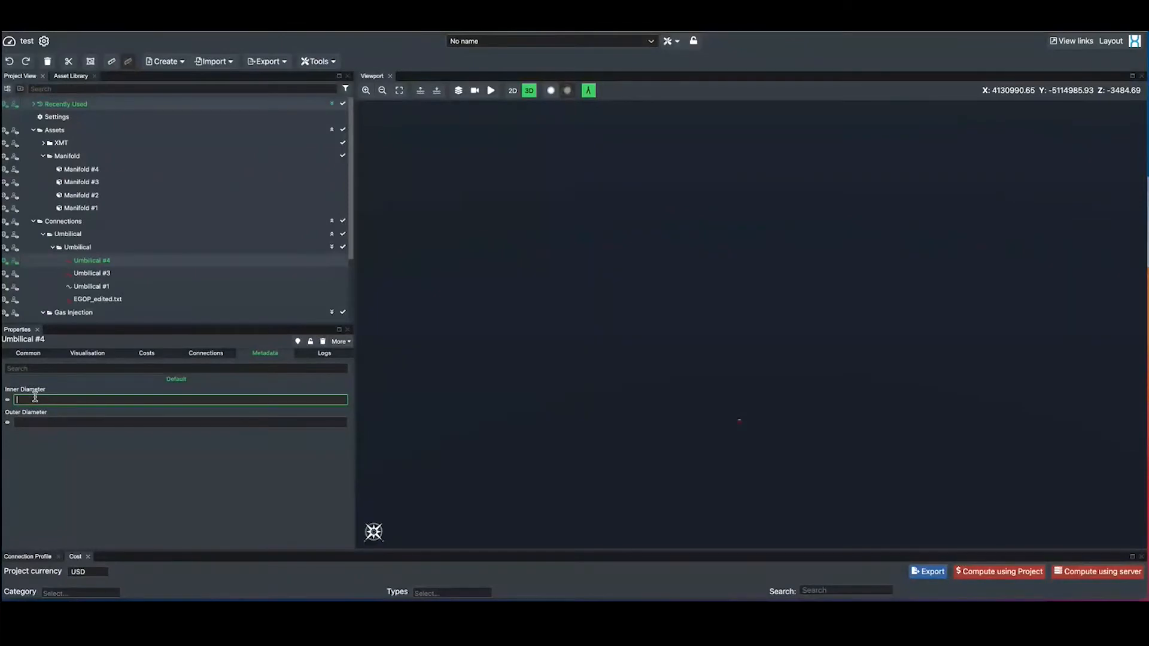
# Set the Outer Diameter metadata of Umbilical #4 to 18
pyautogui.click(34, 423)
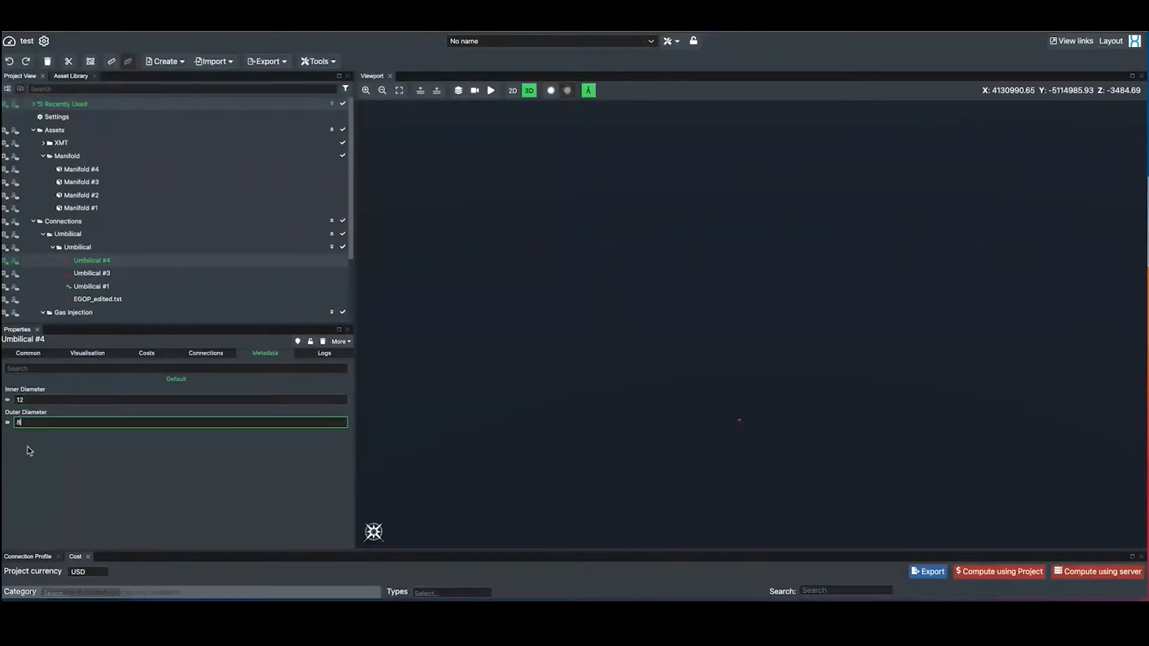
pyautogui.write('18')
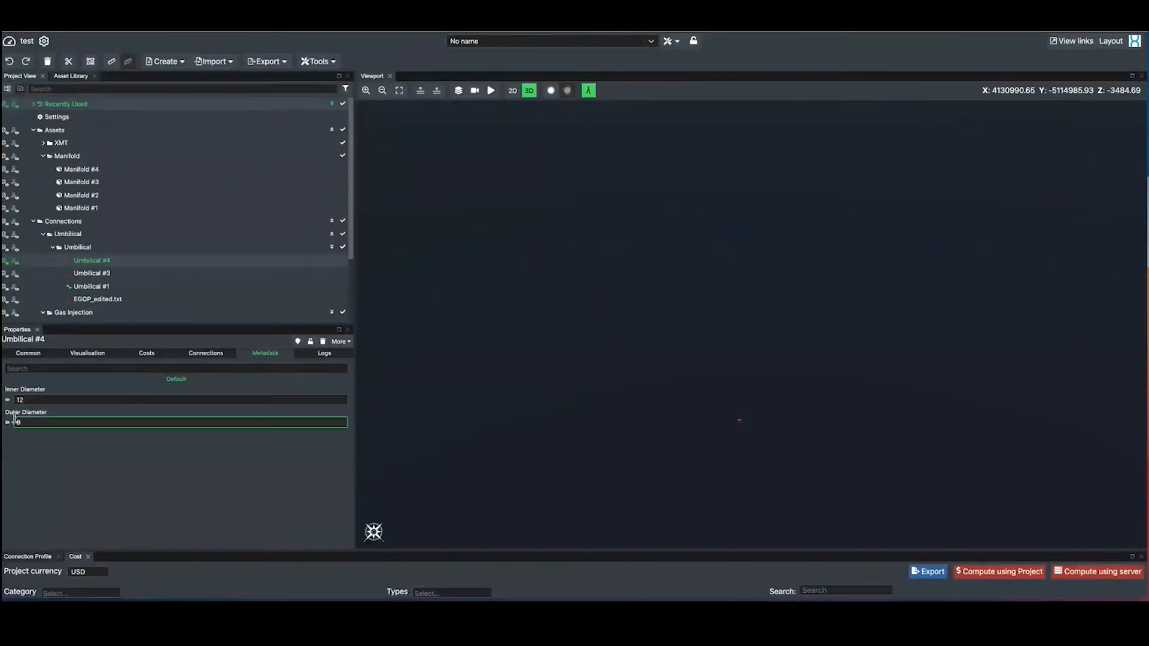
pyautogui.click(26, 440)
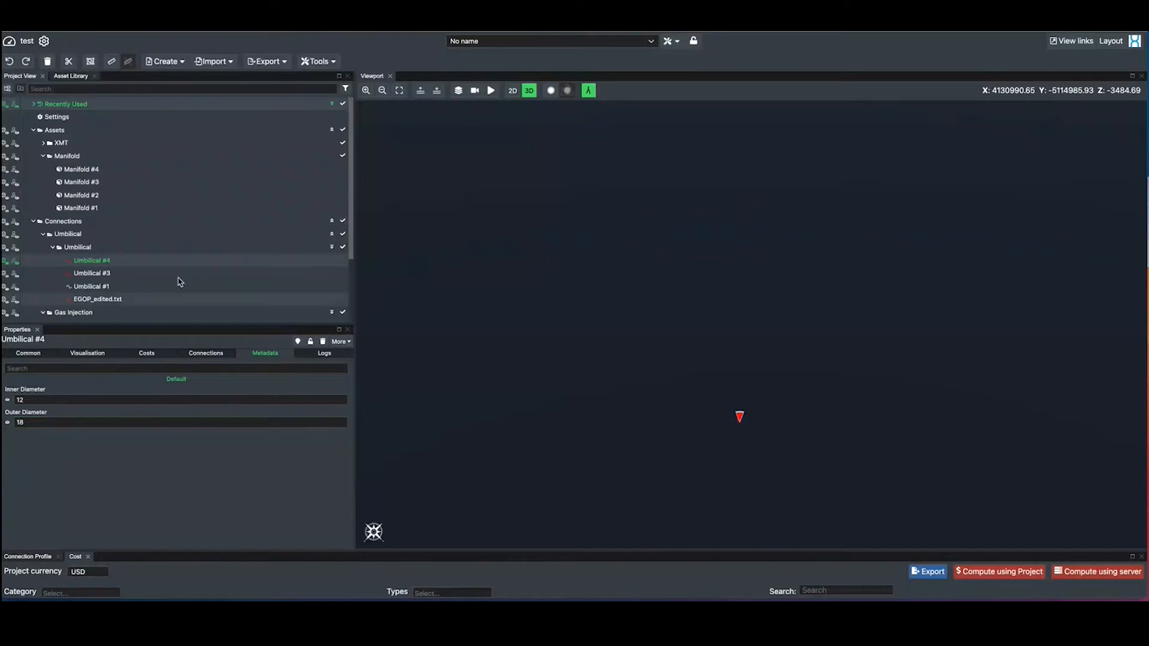
# Locate Umbilical #4 in the viewport and create a segment on it from its connection properties
pyautogui.click(297, 341)
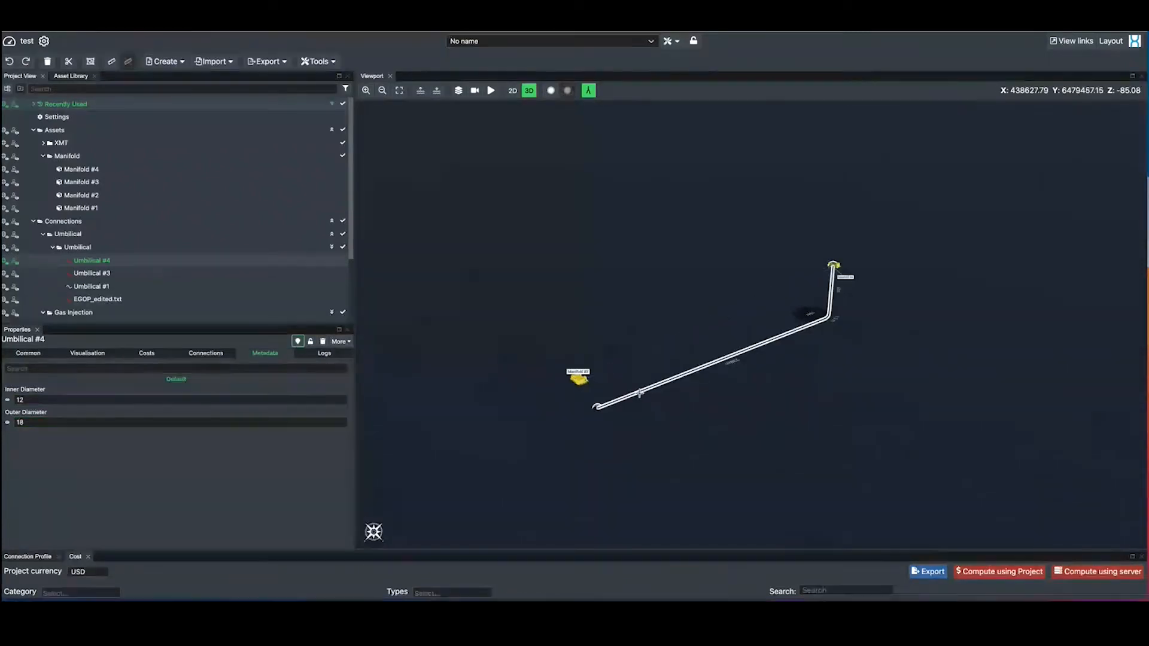
pyautogui.click(28, 353)
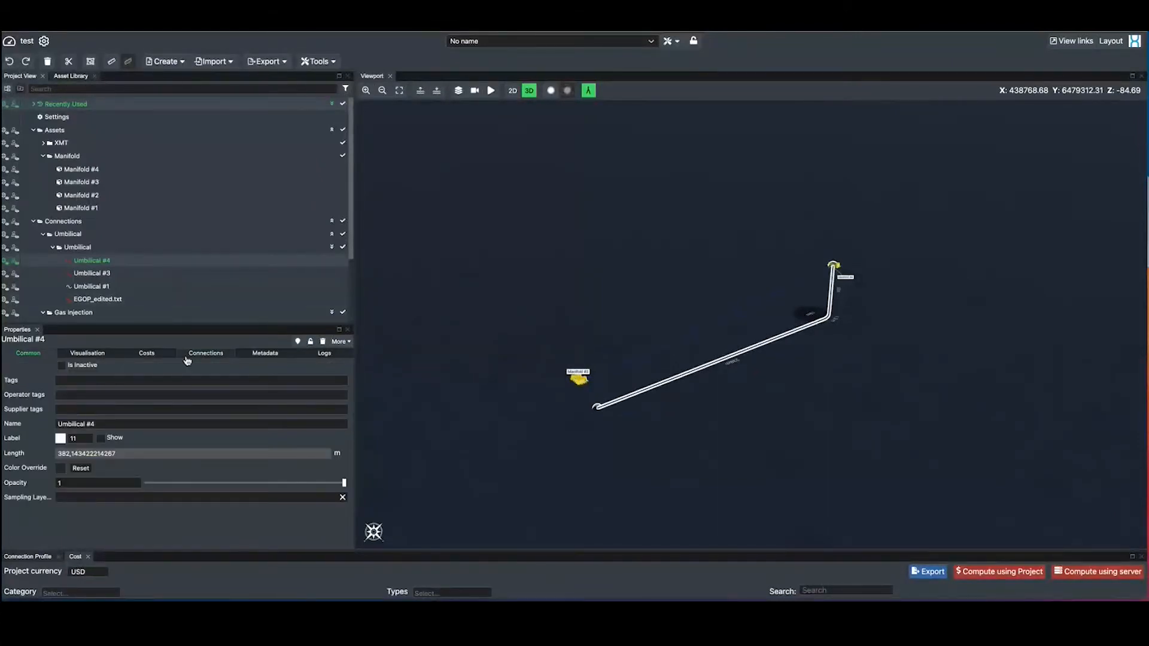
pyautogui.click(206, 353)
pyautogui.scroll(-2, 162, 435)
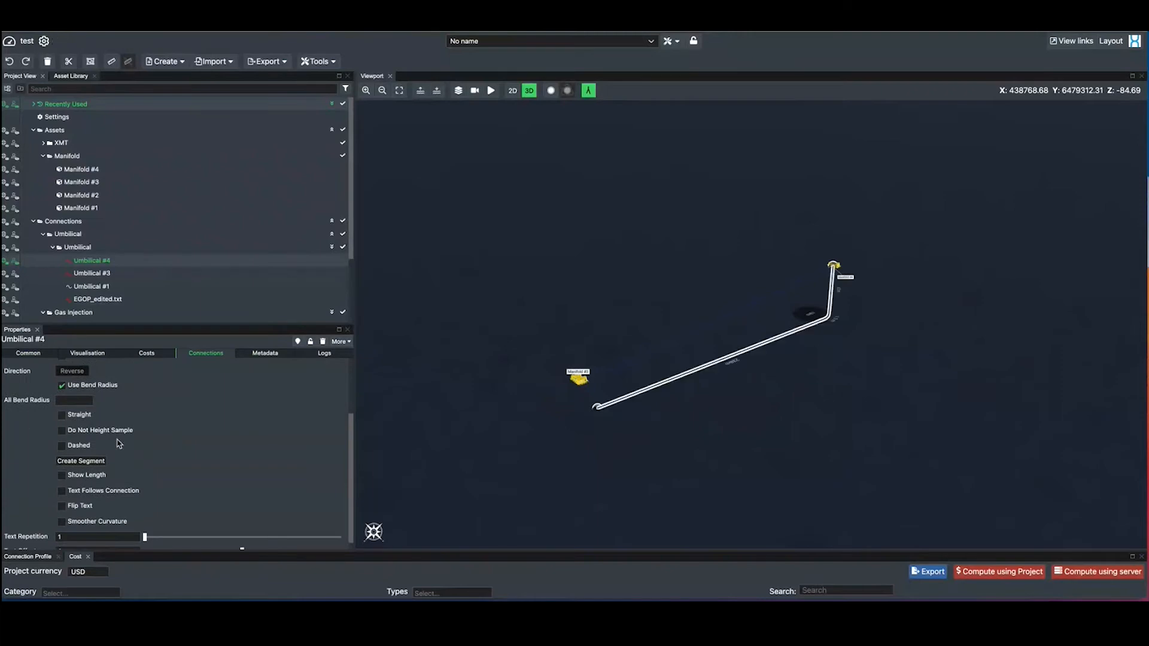
pyautogui.scroll(-1, 119, 446)
pyautogui.click(92, 456)
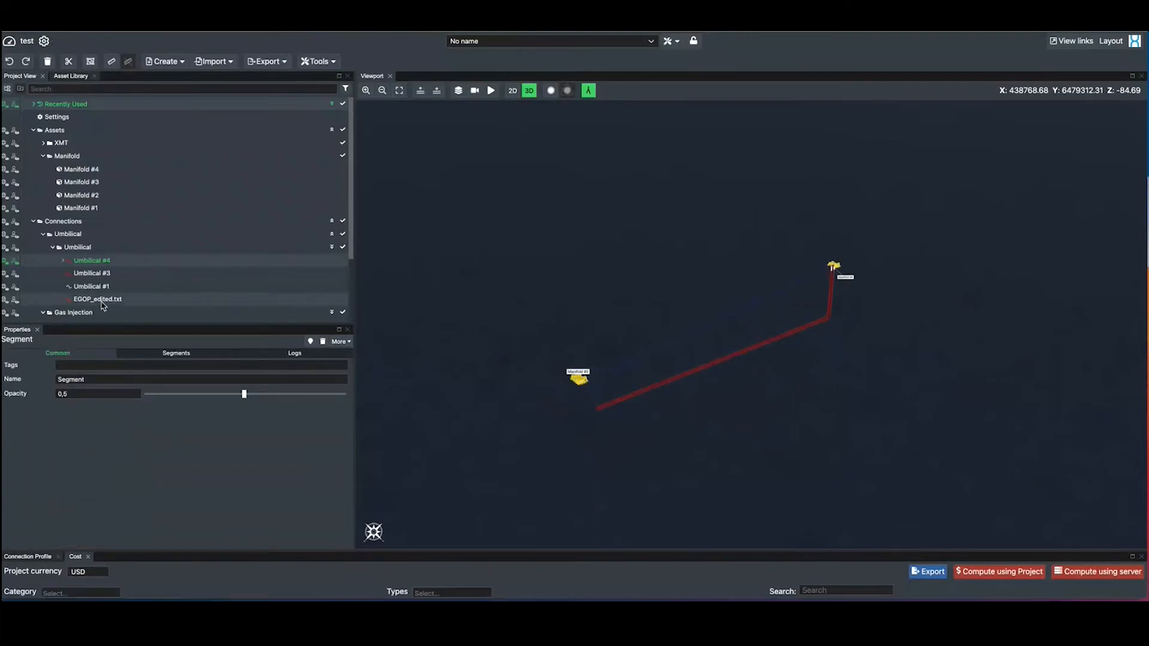
# Expand Umbilical #4 in the project tree and copy its metadata
pyautogui.click(62, 260)
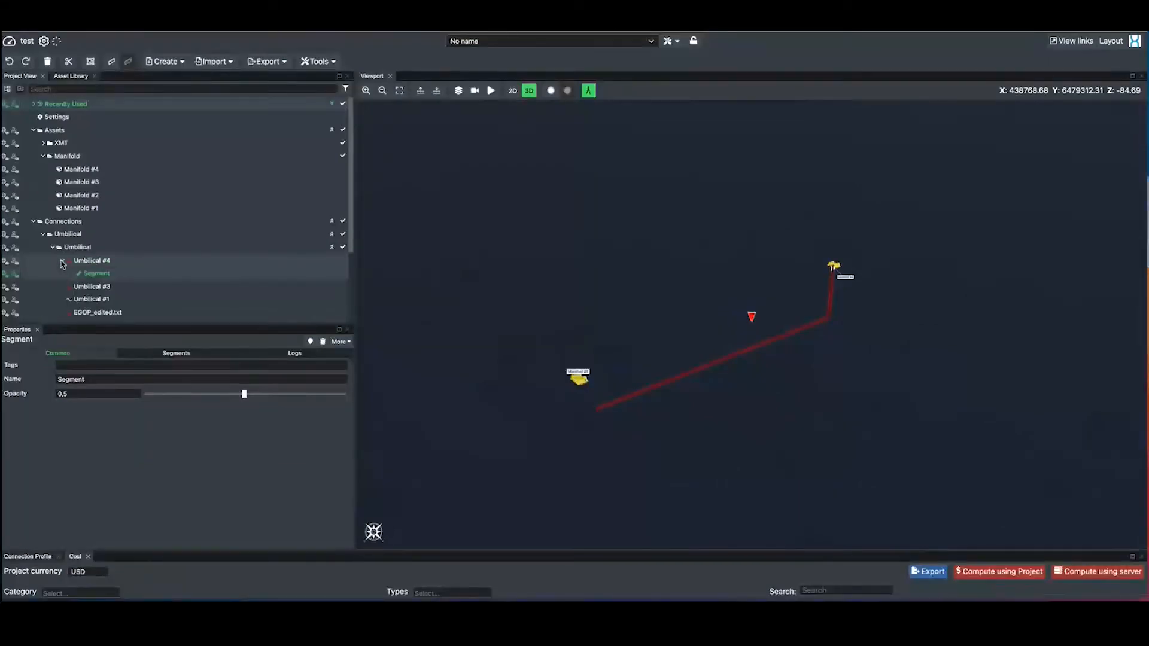
pyautogui.click(91, 263)
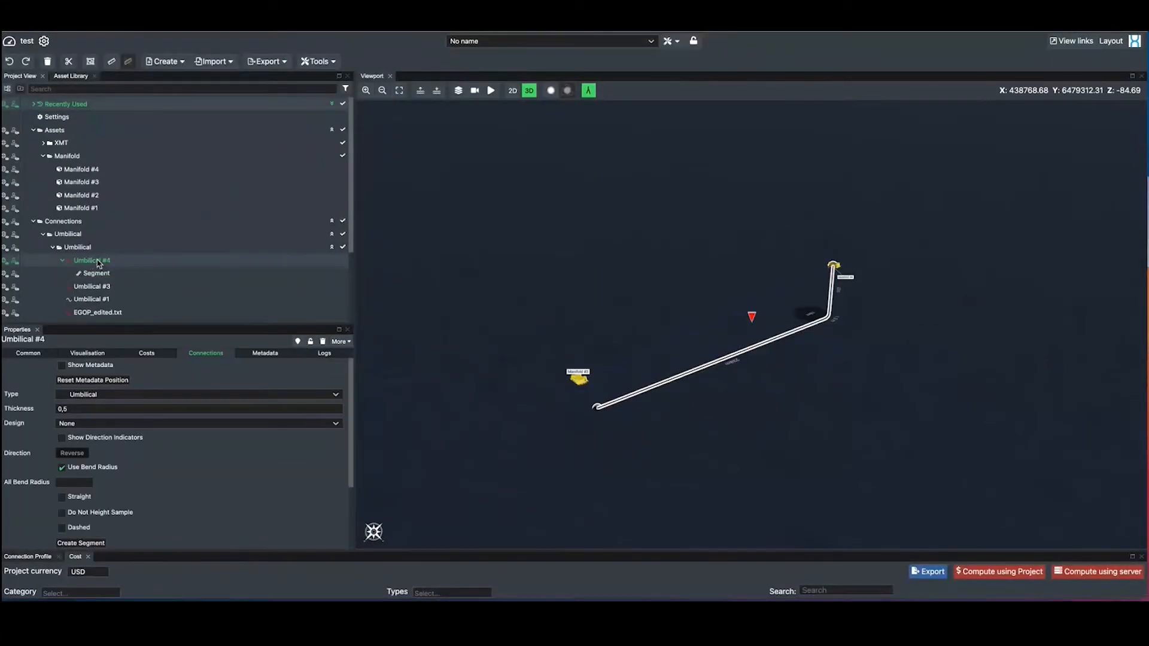
pyautogui.rightClick(100, 263)
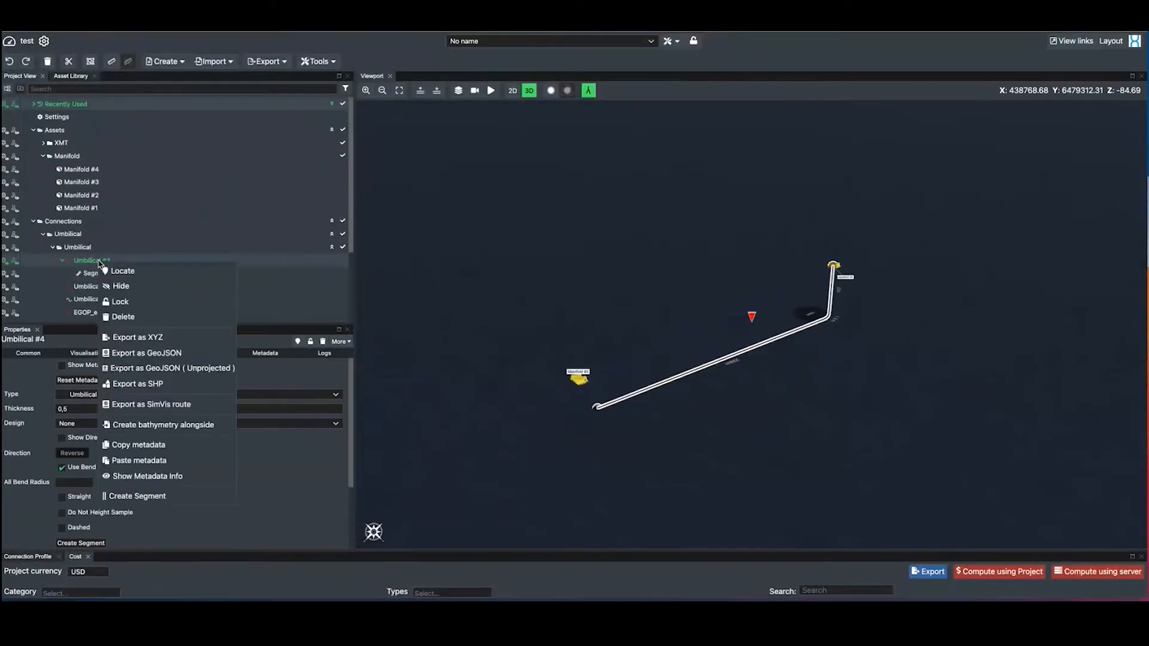
pyautogui.click(137, 446)
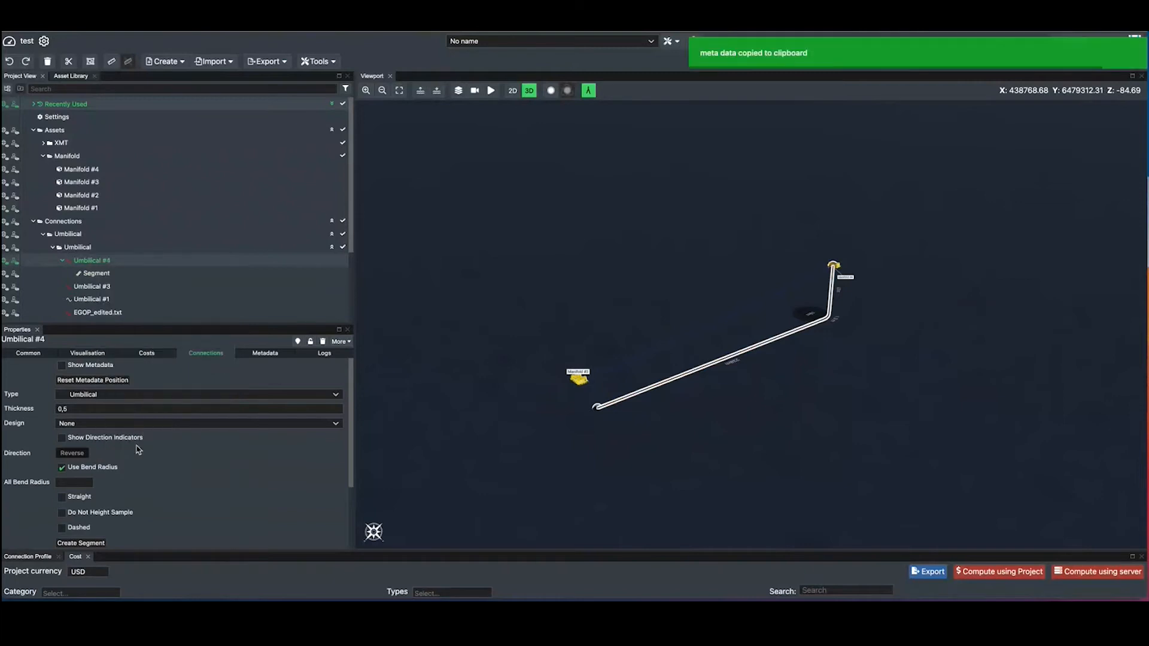
# Try to paste the copied metadata onto the new segment under Umbilical #4 without assigning a segment type
pyautogui.click(102, 276)
pyautogui.rightClick(101, 275)
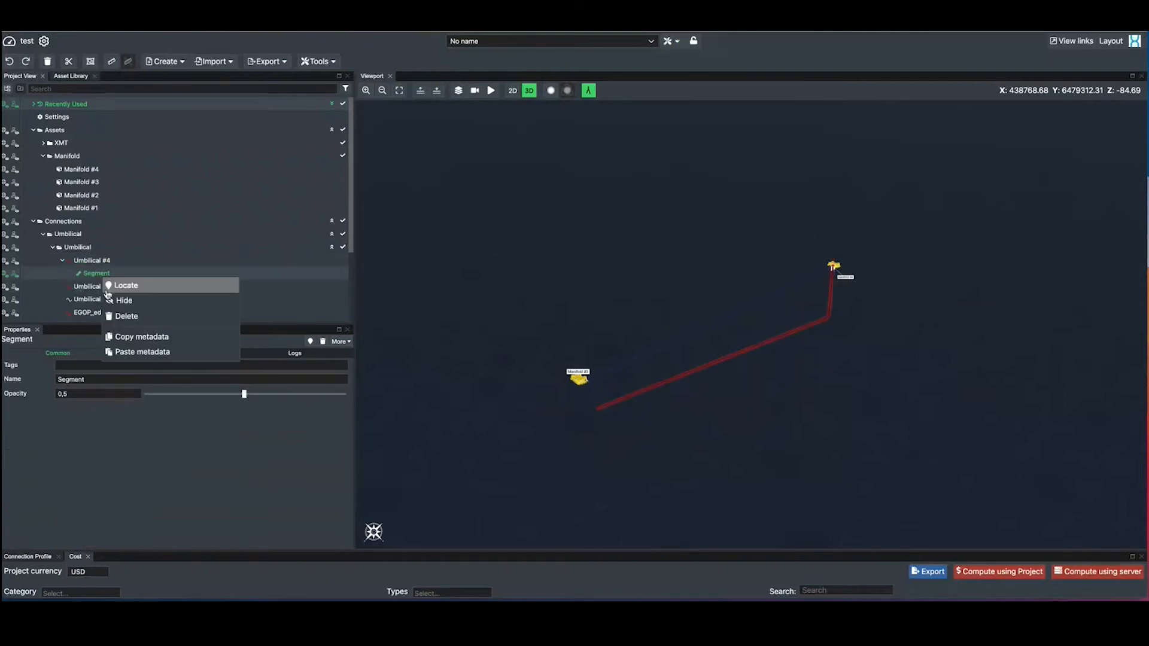
pyautogui.click(127, 357)
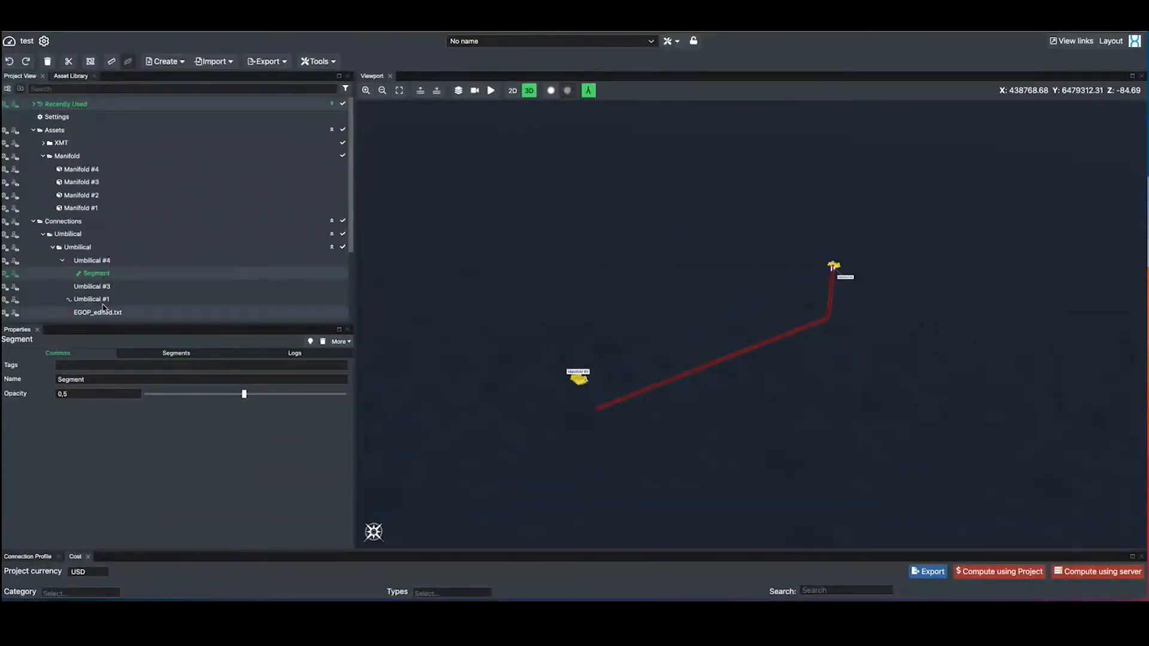
# Set the type of the segment under Umbilical #4 to "segment A"
pyautogui.click(157, 356)
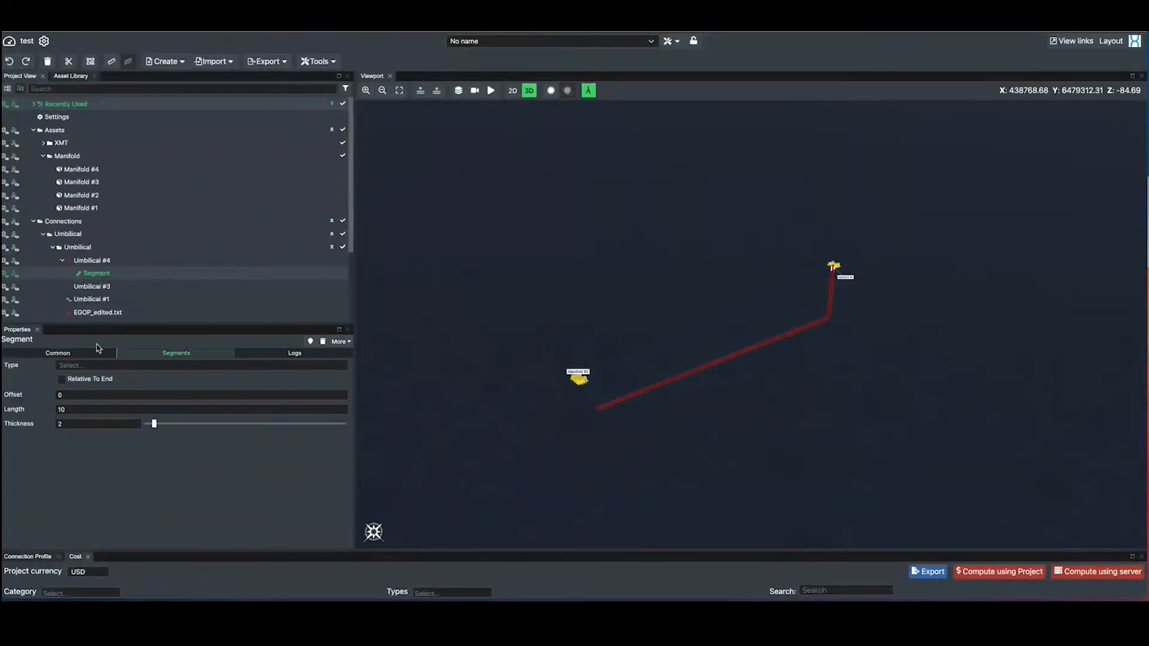
pyautogui.click(228, 365)
pyautogui.click(231, 379)
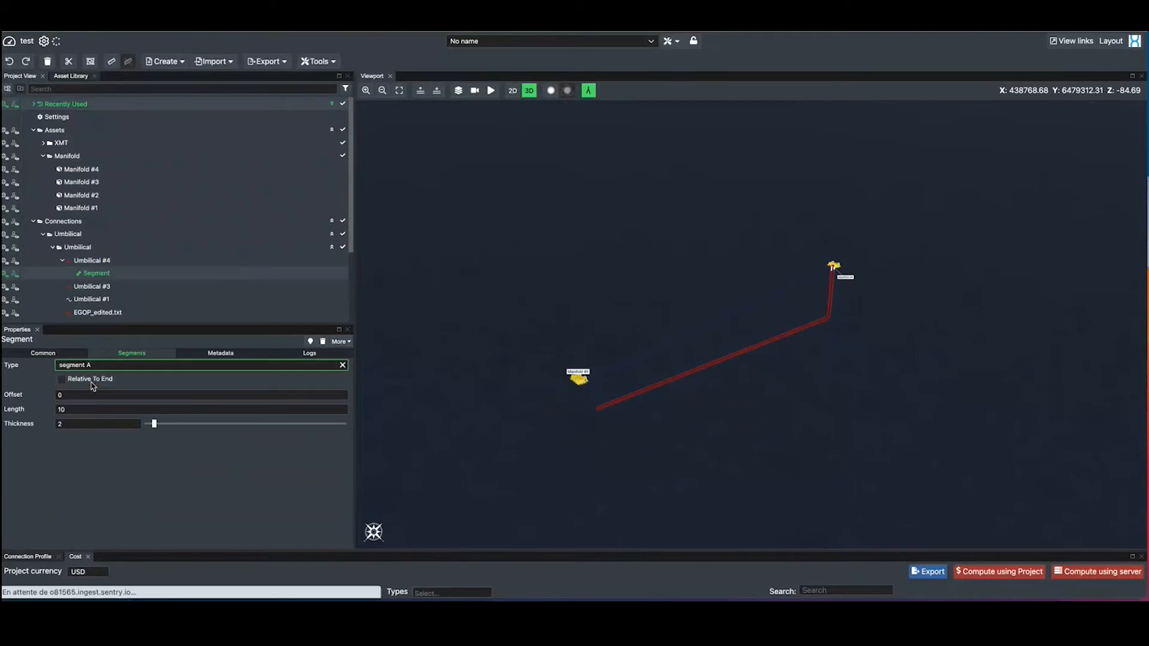
# Show the segment's metadata fields and paste the metadata copied from Umbilical #4 onto the segment
pyautogui.click(226, 355)
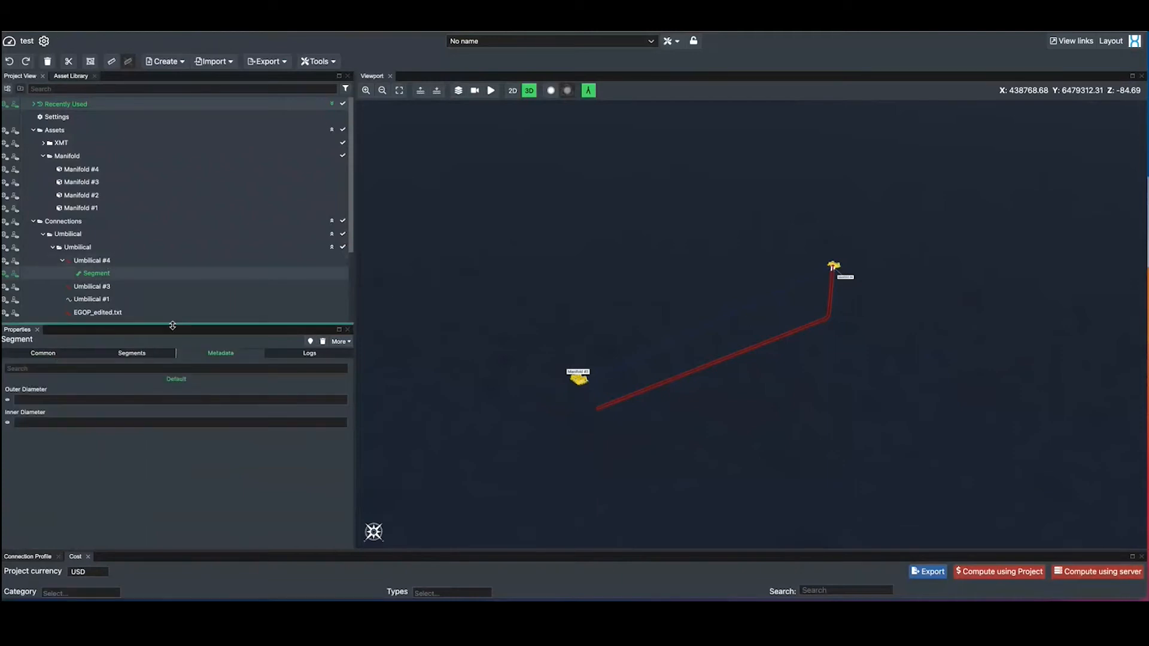
pyautogui.rightClick(118, 275)
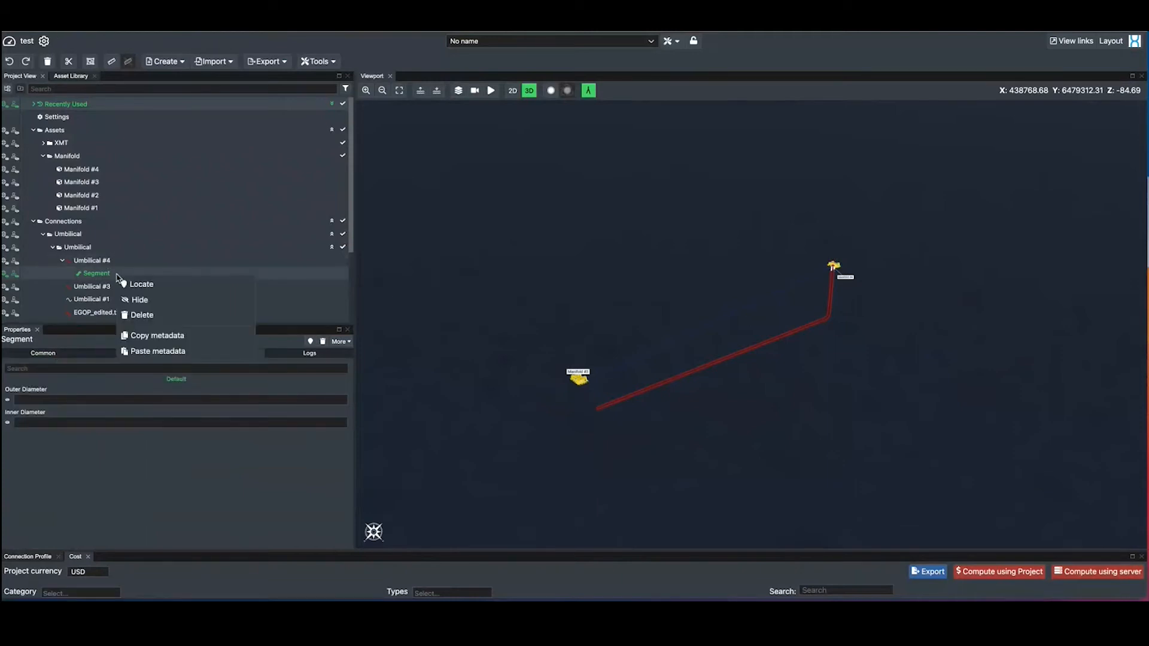
pyautogui.click(137, 354)
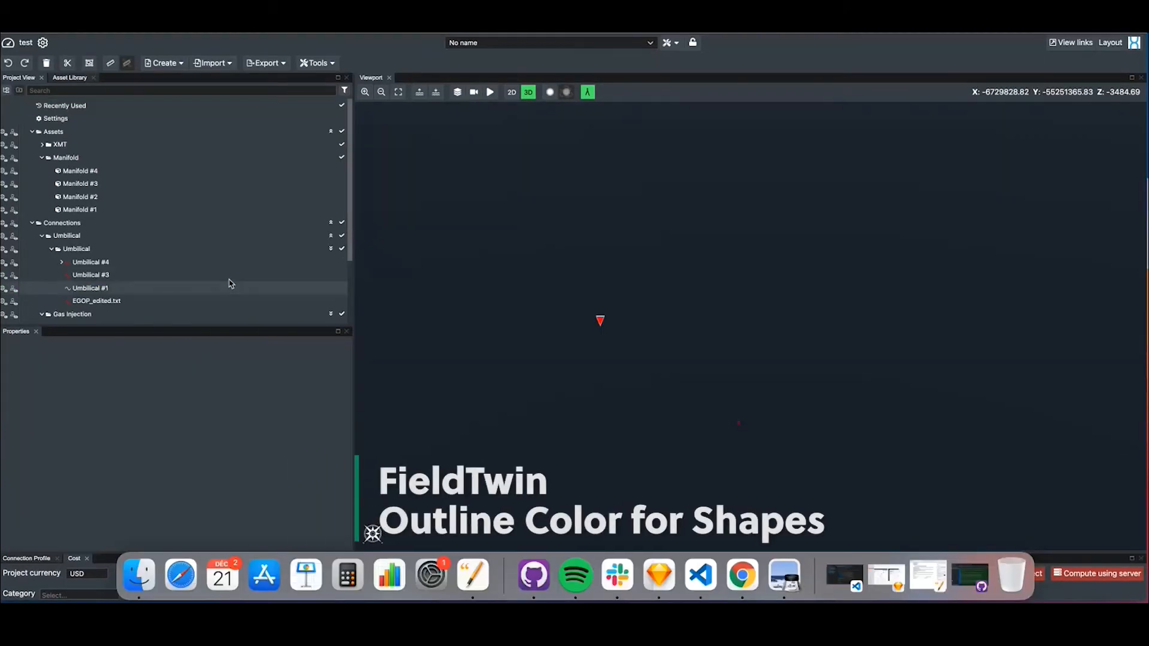
# Create a circle shape and place it in the viewport
pyautogui.click(164, 63)
pyautogui.moveTo(180, 169)
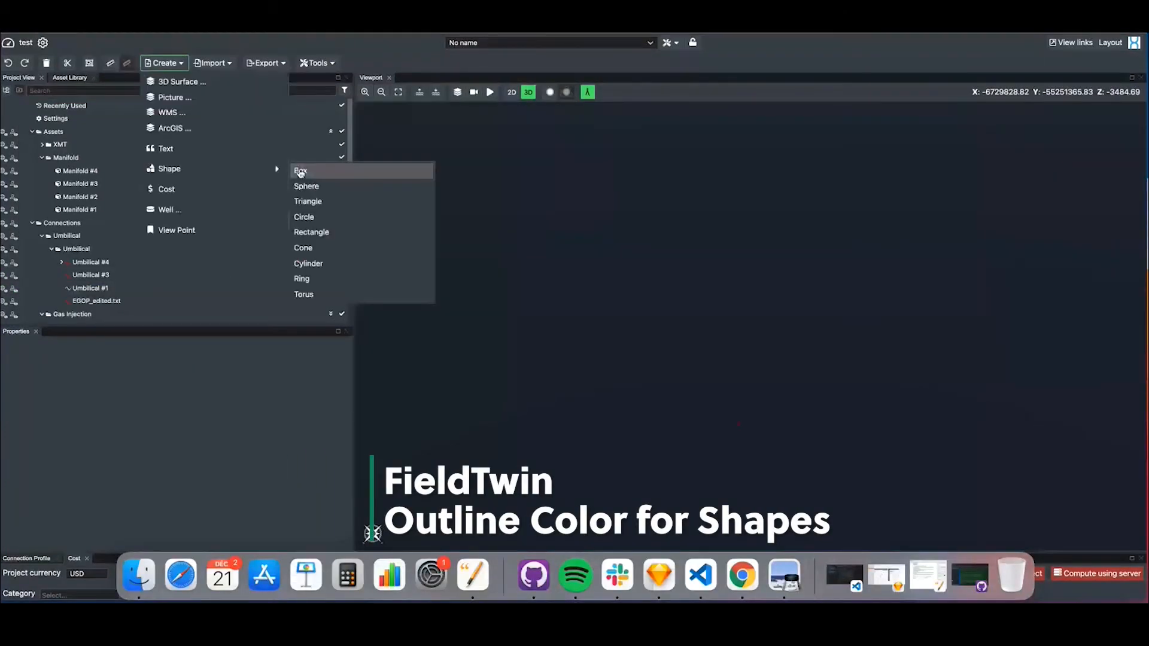
pyautogui.click(308, 202)
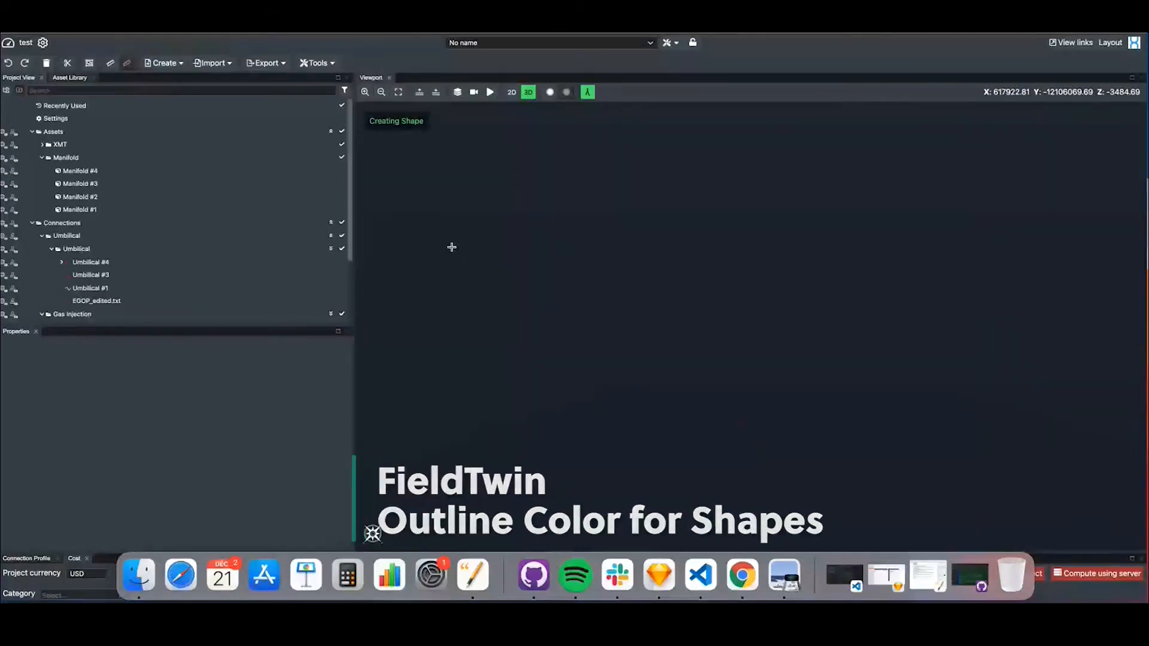
pyautogui.click(639, 339)
pyautogui.click(624, 367)
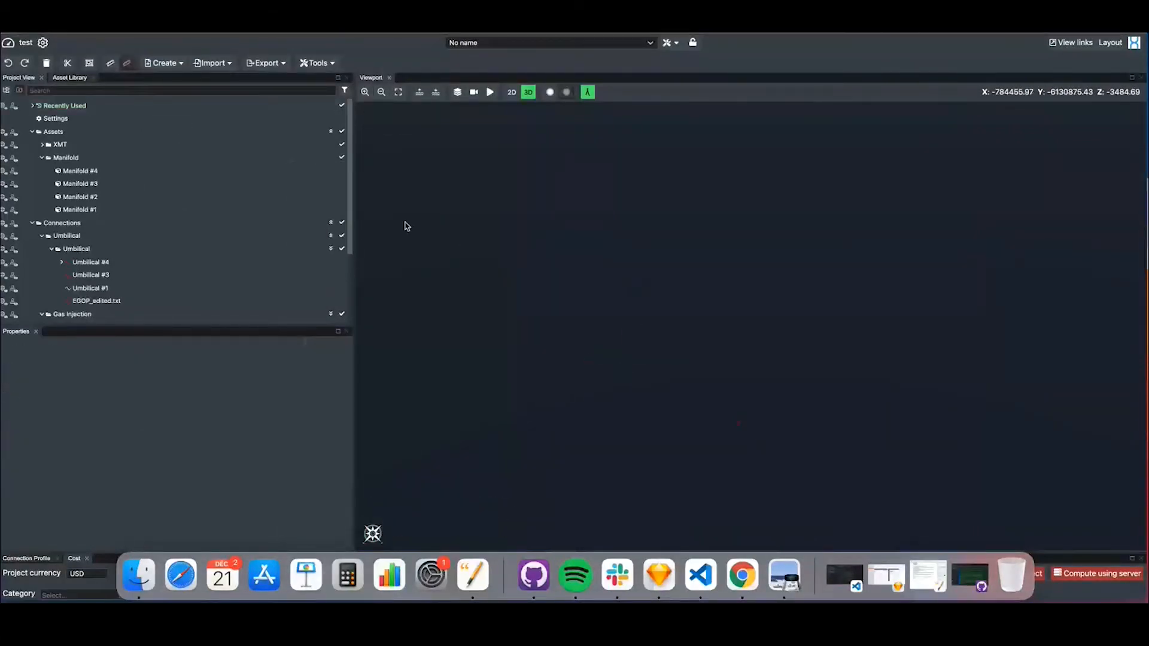
# Collapse Layers, expand Shapes in the project tree, then select the new circle shape and locate it in the viewport
pyautogui.scroll(-5, 59, 278)
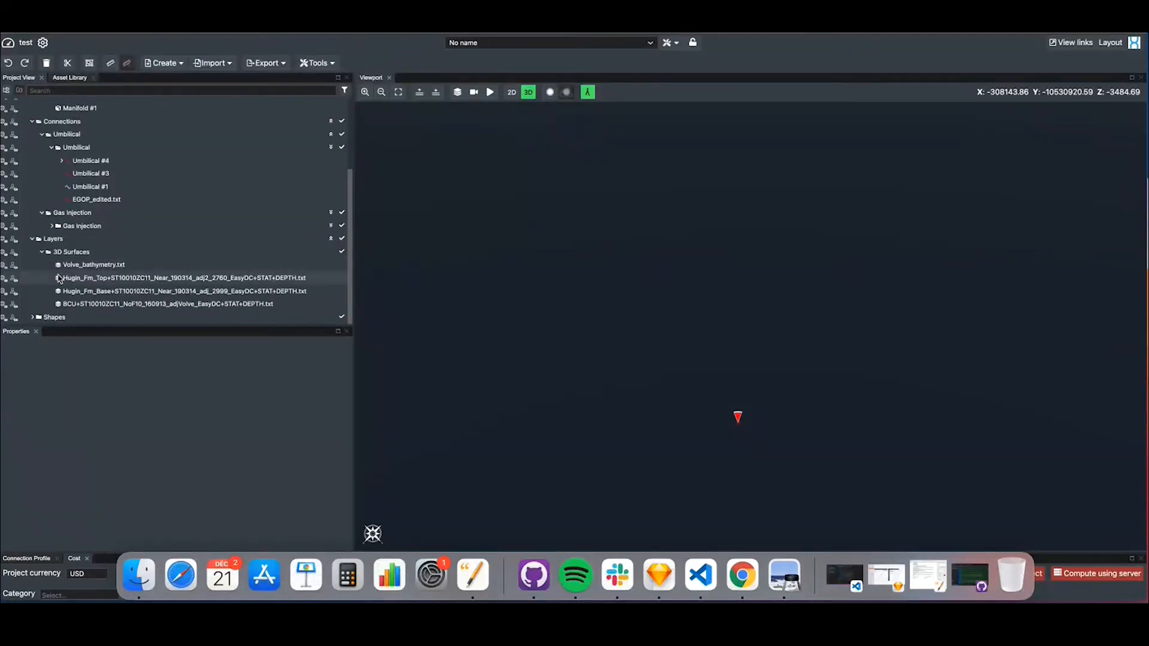
pyautogui.click(33, 238)
pyautogui.click(33, 303)
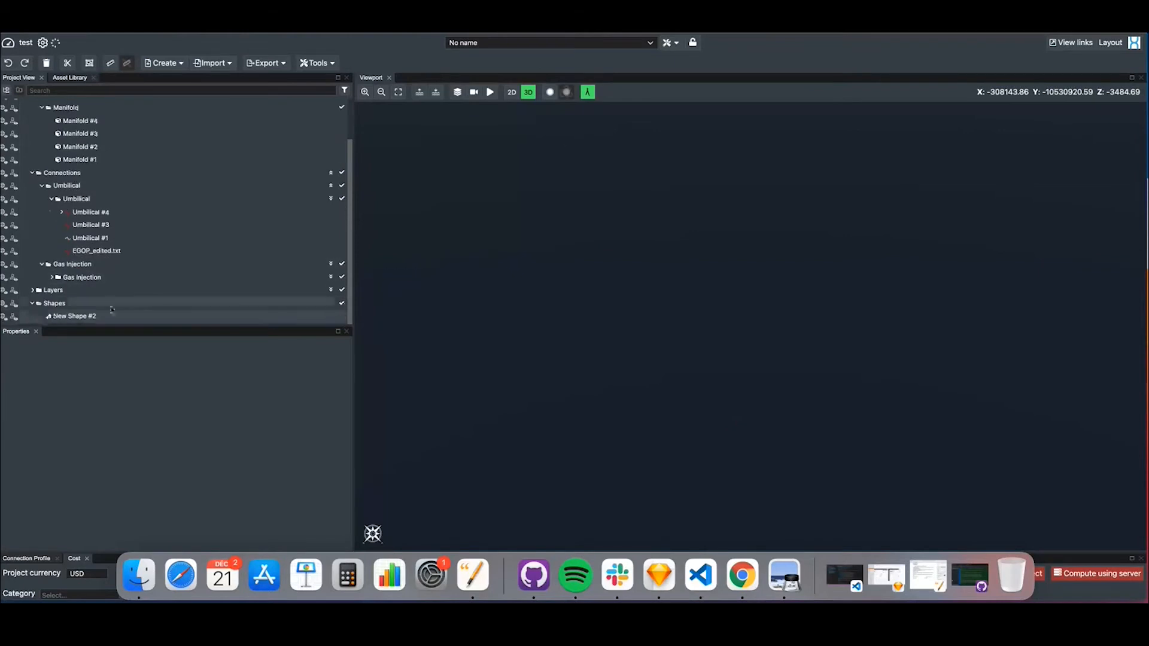
pyautogui.click(100, 317)
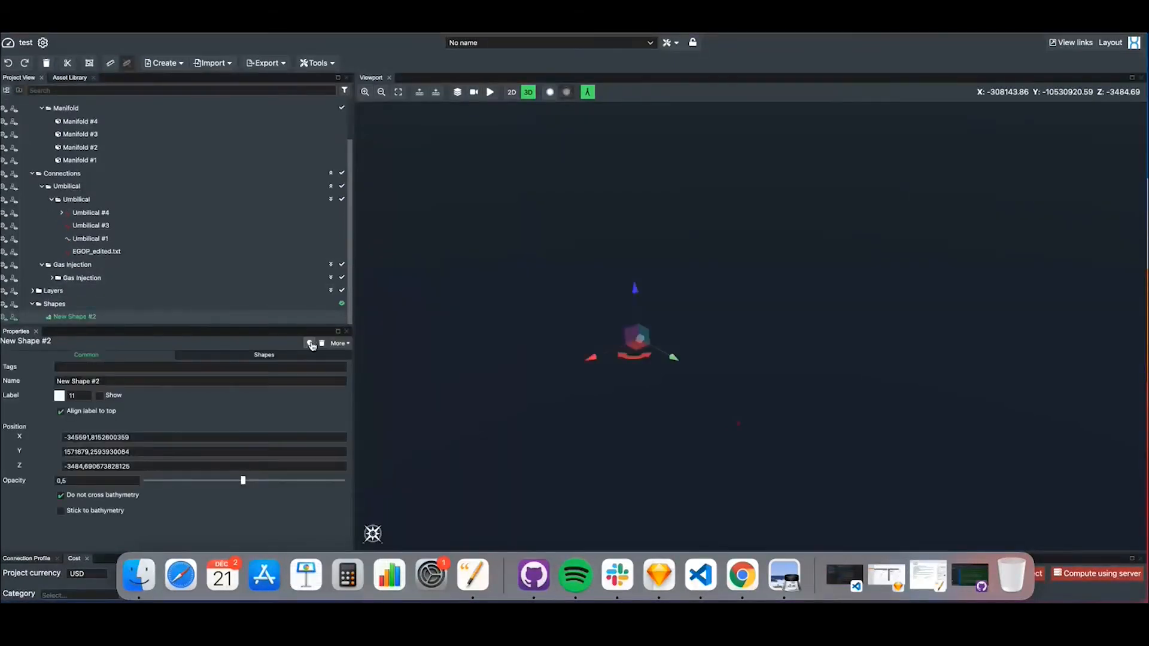
pyautogui.click(310, 344)
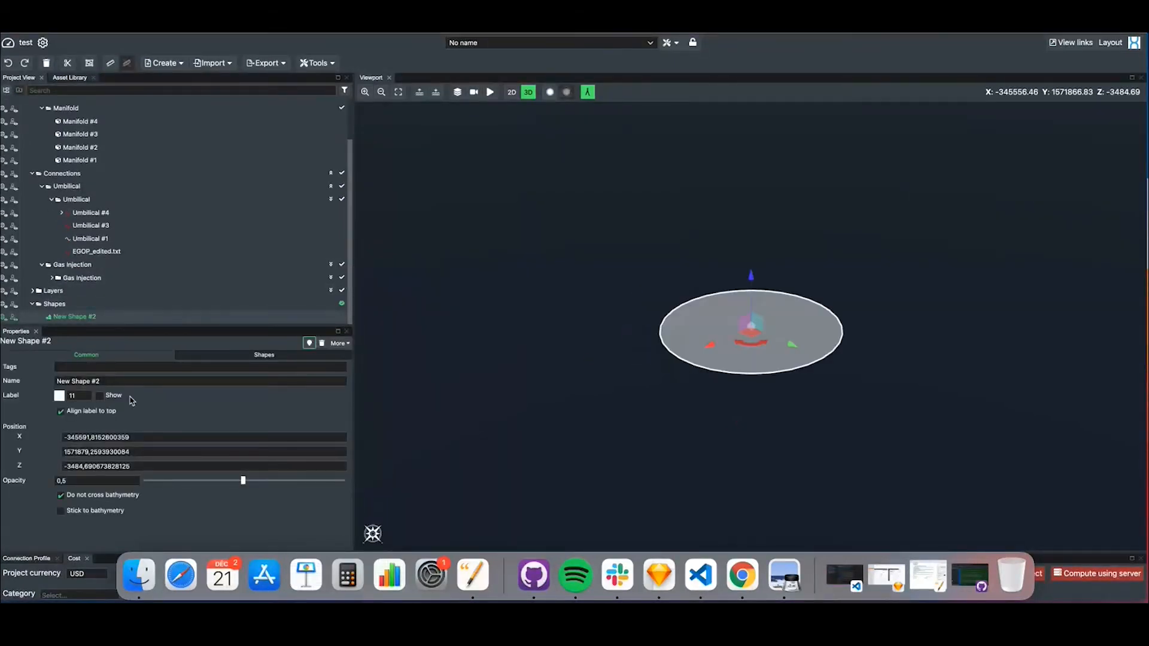
# Enable Render outline for the circle shape and set its outline color to magenta
pyautogui.click(257, 354)
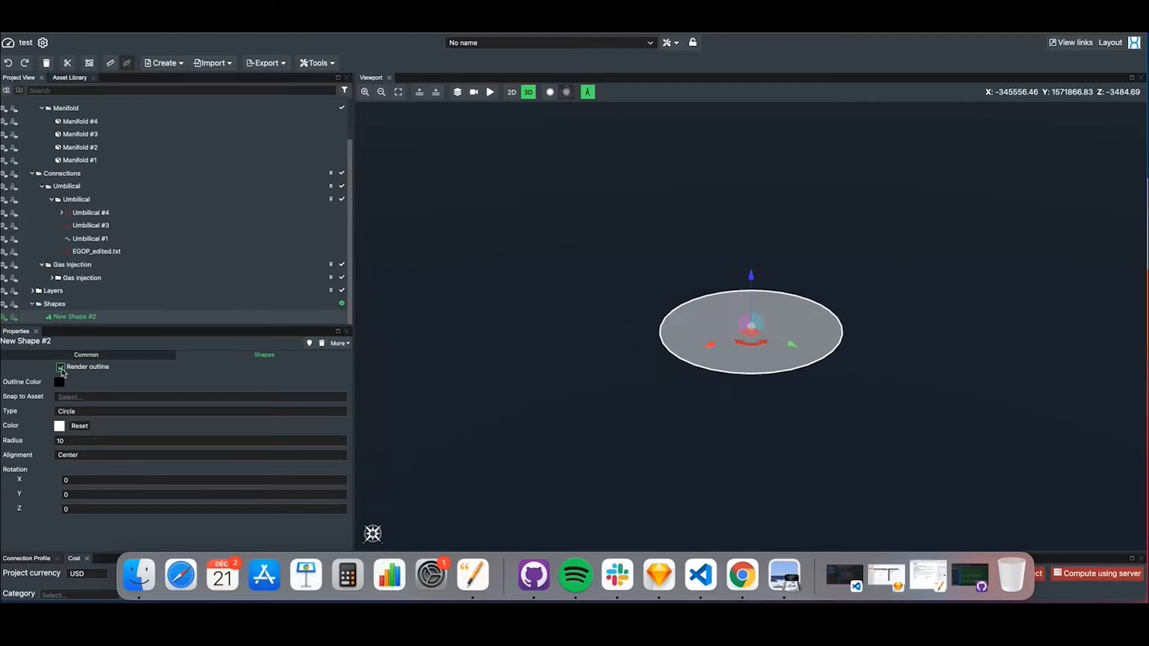
pyautogui.click(59, 381)
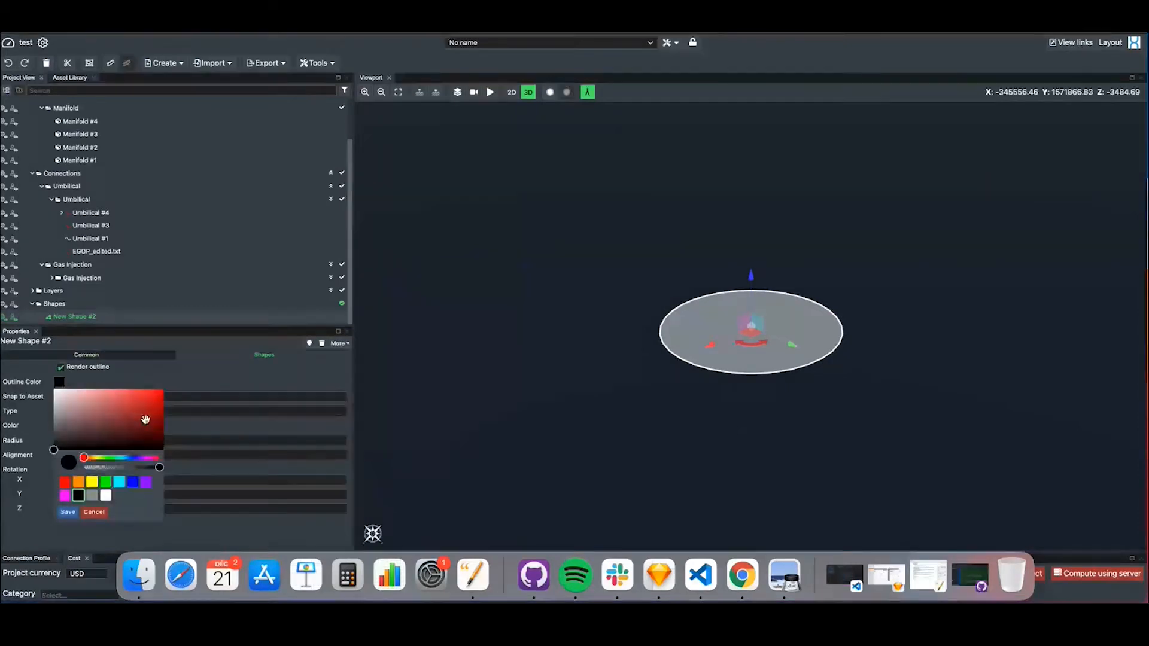
pyautogui.click(64, 496)
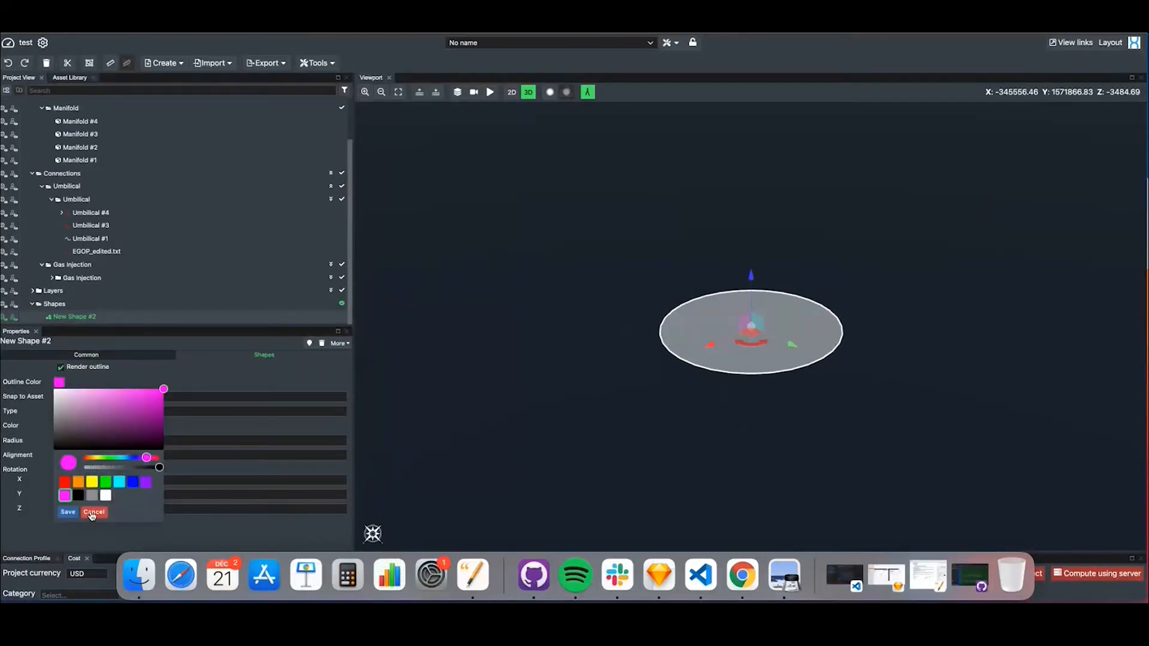
pyautogui.click(68, 512)
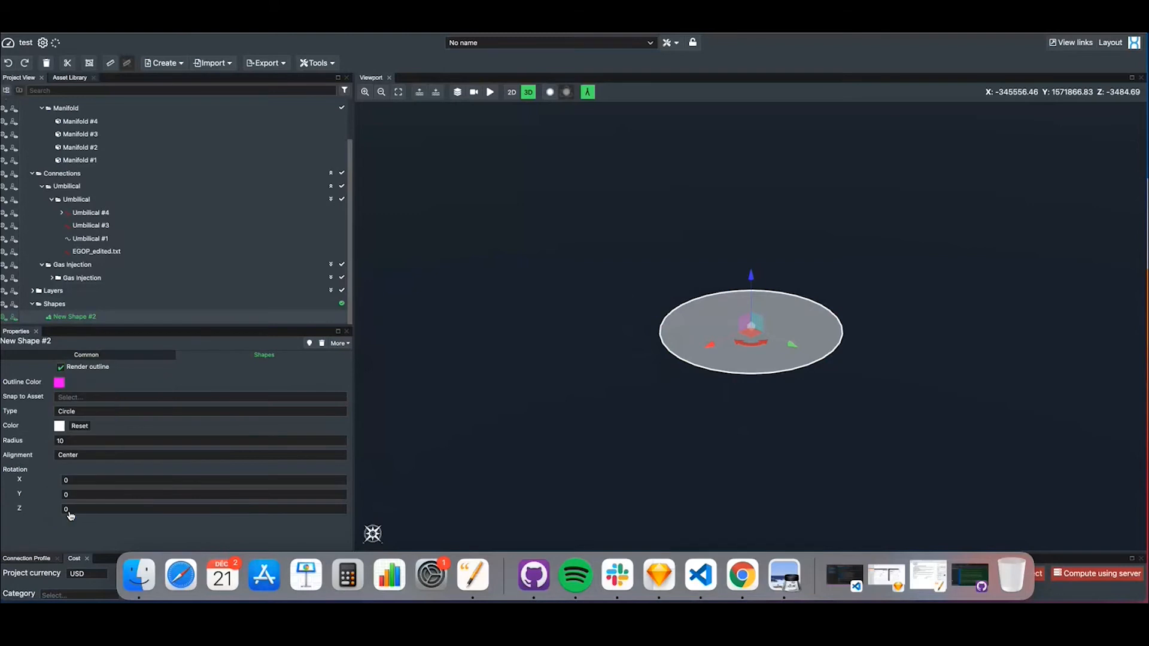
pyautogui.click(553, 481)
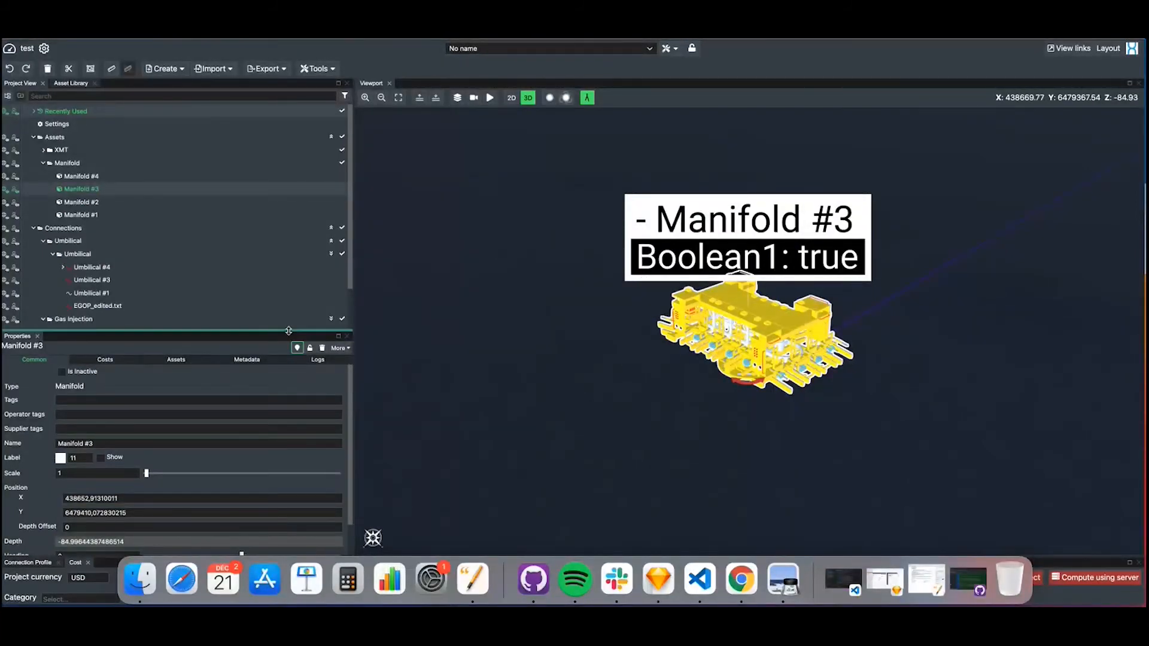
# Set Manifold #3's sampling layer to BCU+ST10010ZC11_NoF10_160913_adjVolve_EasyDC+STAT+DEPTH.txt and locate the manifold in the viewport
pyautogui.scroll(-1, 208, 402)
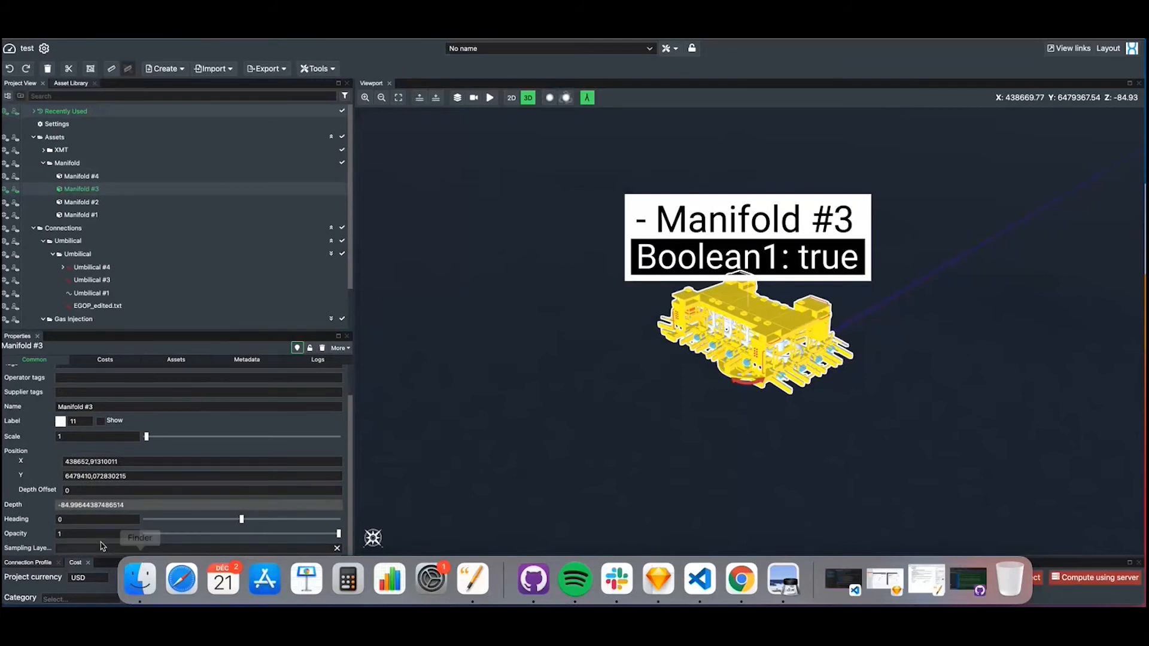
pyautogui.moveTo(688, 40); pyautogui.dragTo(694, 40)
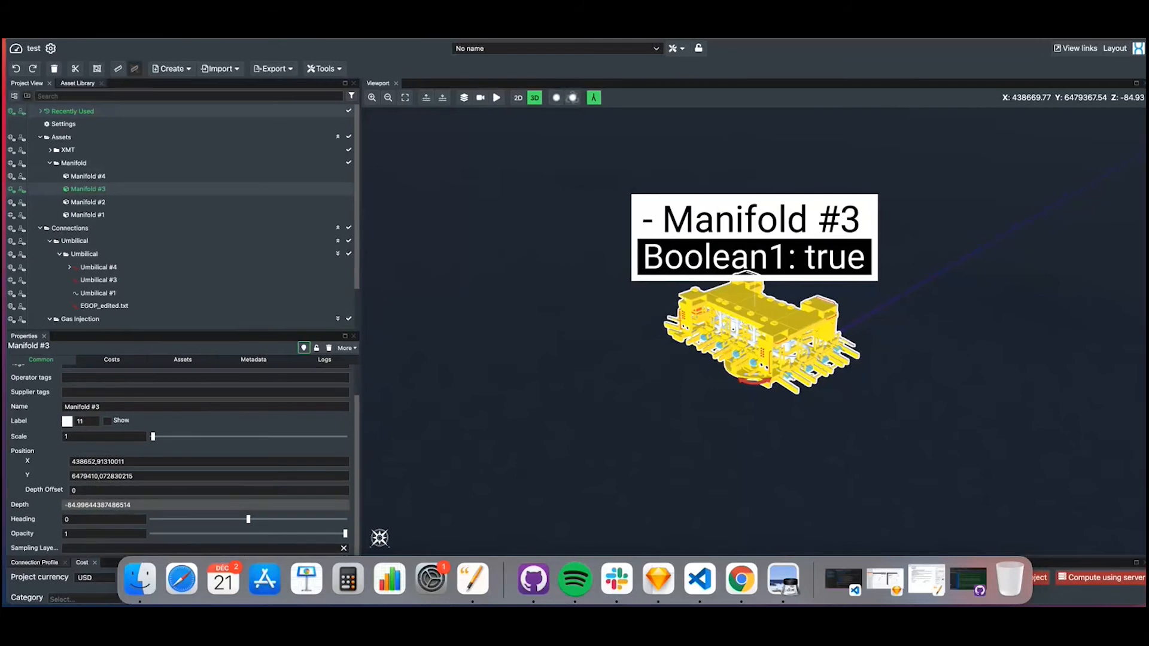
pyautogui.click(102, 544)
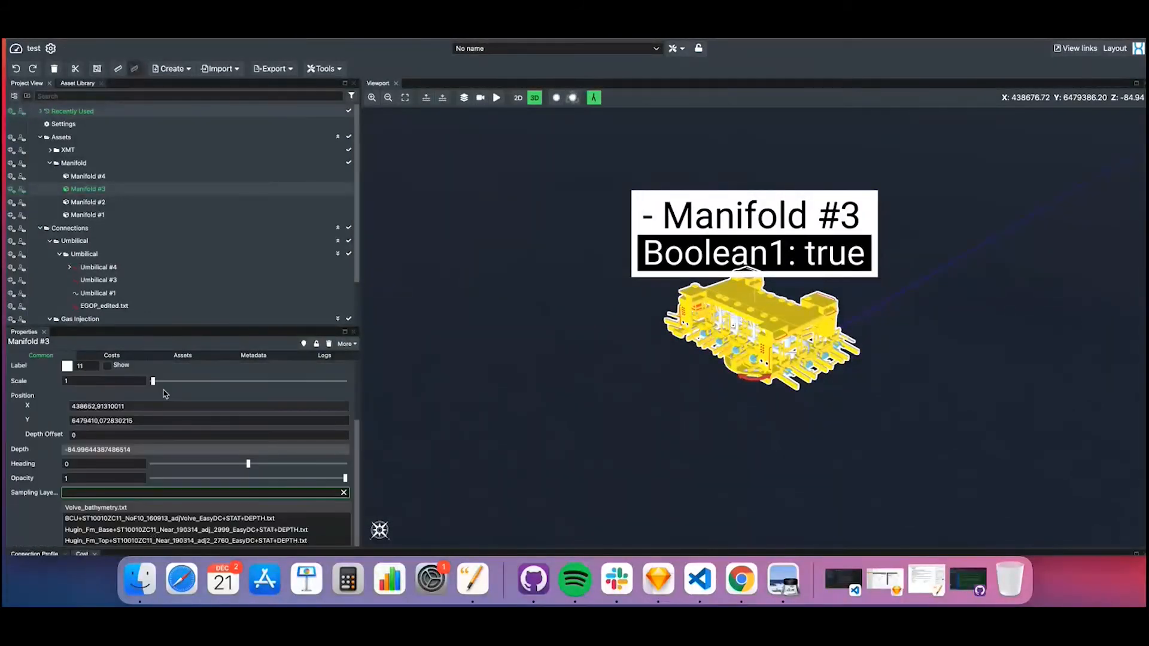
pyautogui.moveTo(165, 393); pyautogui.dragTo(167, 250)
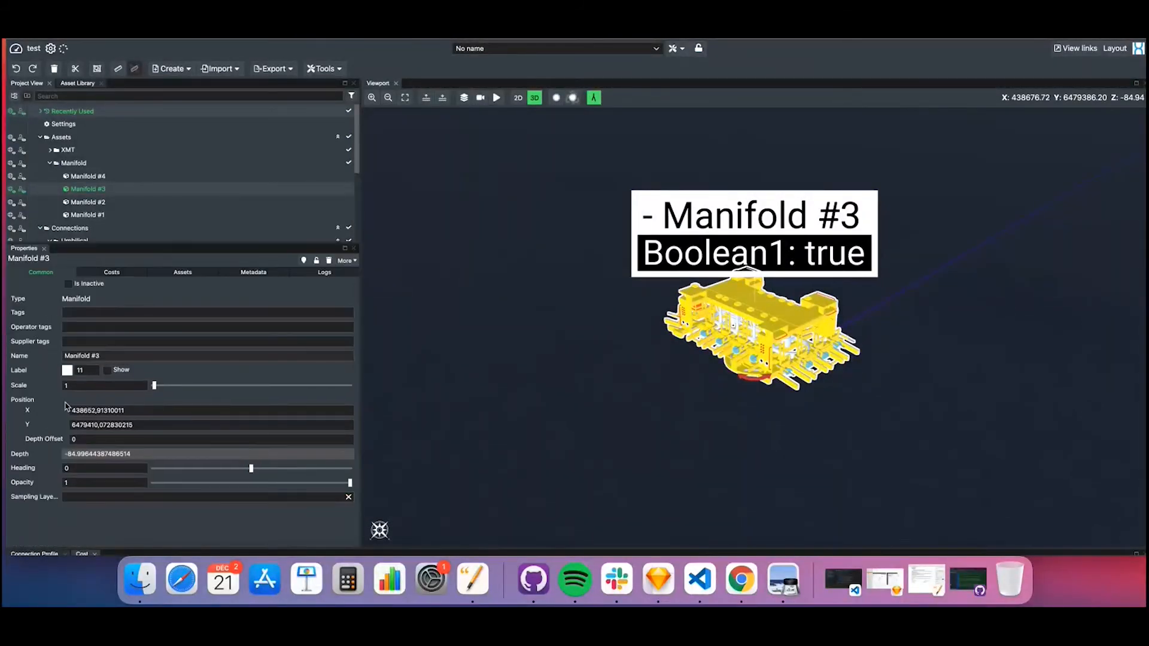
pyautogui.click(86, 498)
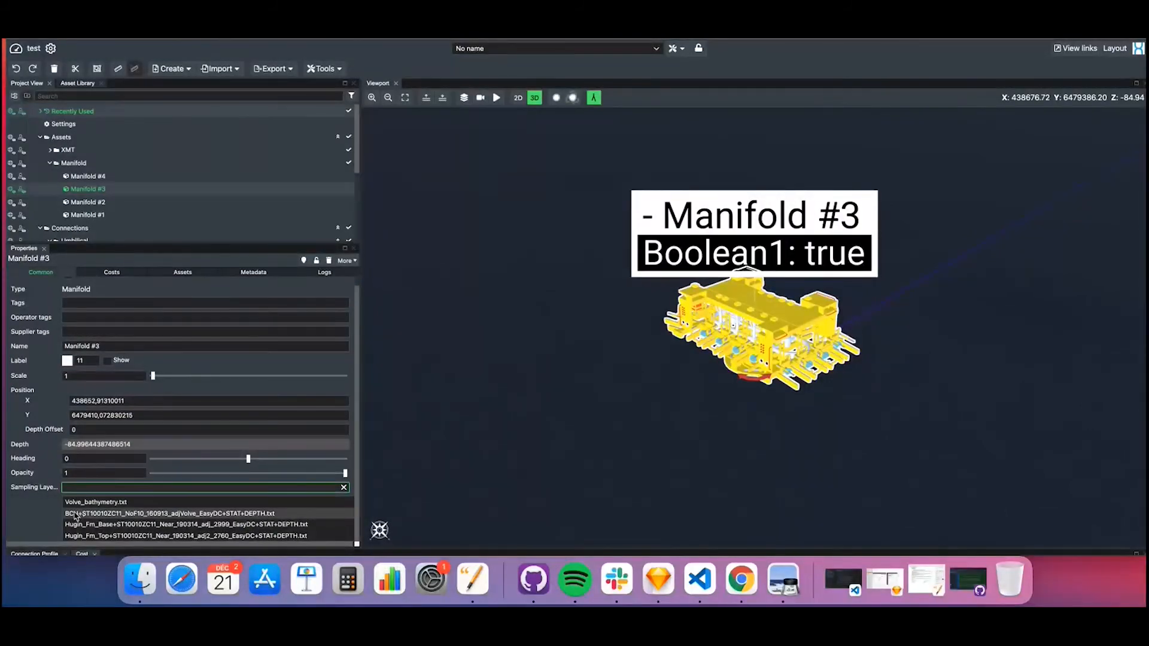
pyautogui.click(75, 515)
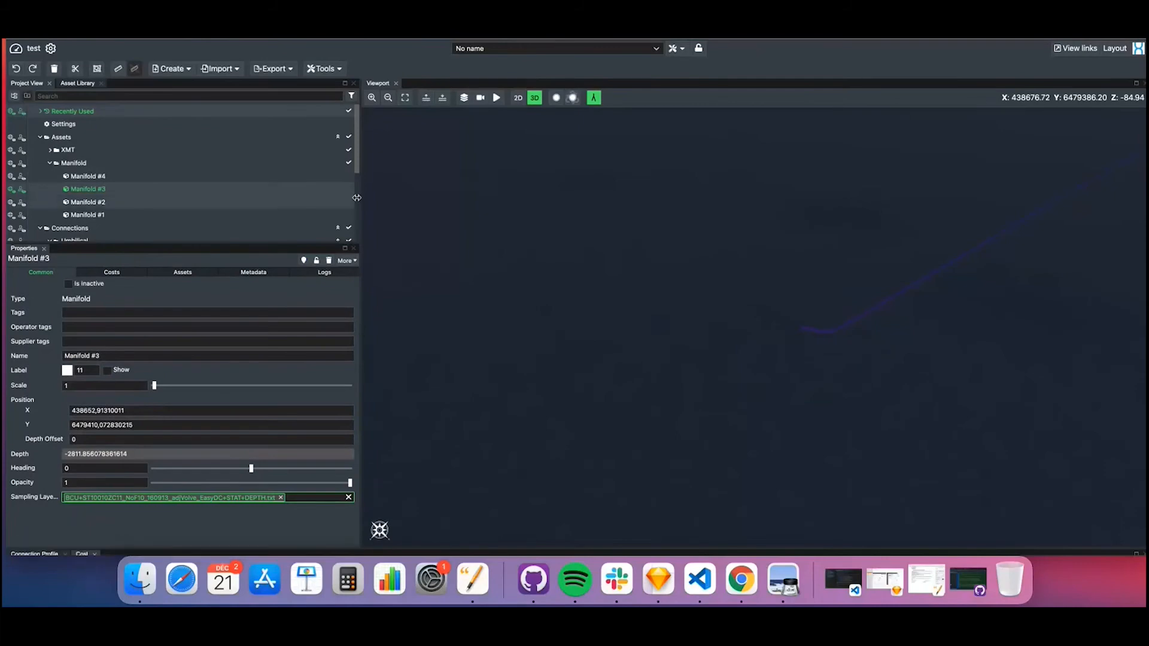
pyautogui.click(305, 261)
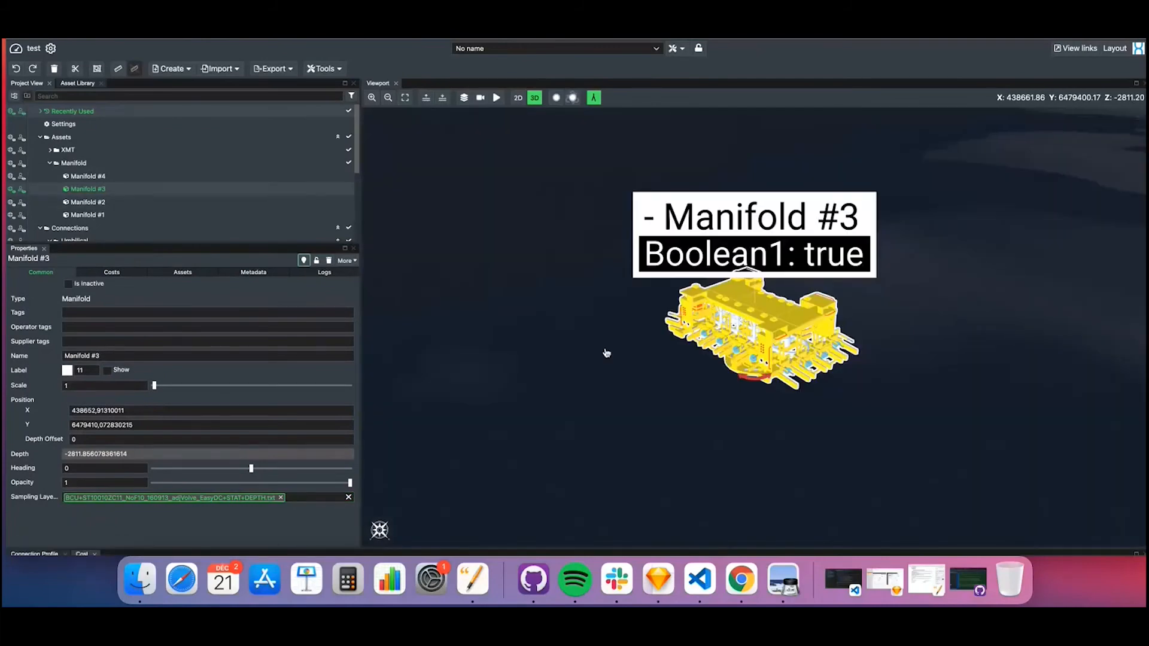
pyautogui.scroll(-5, 606, 353)
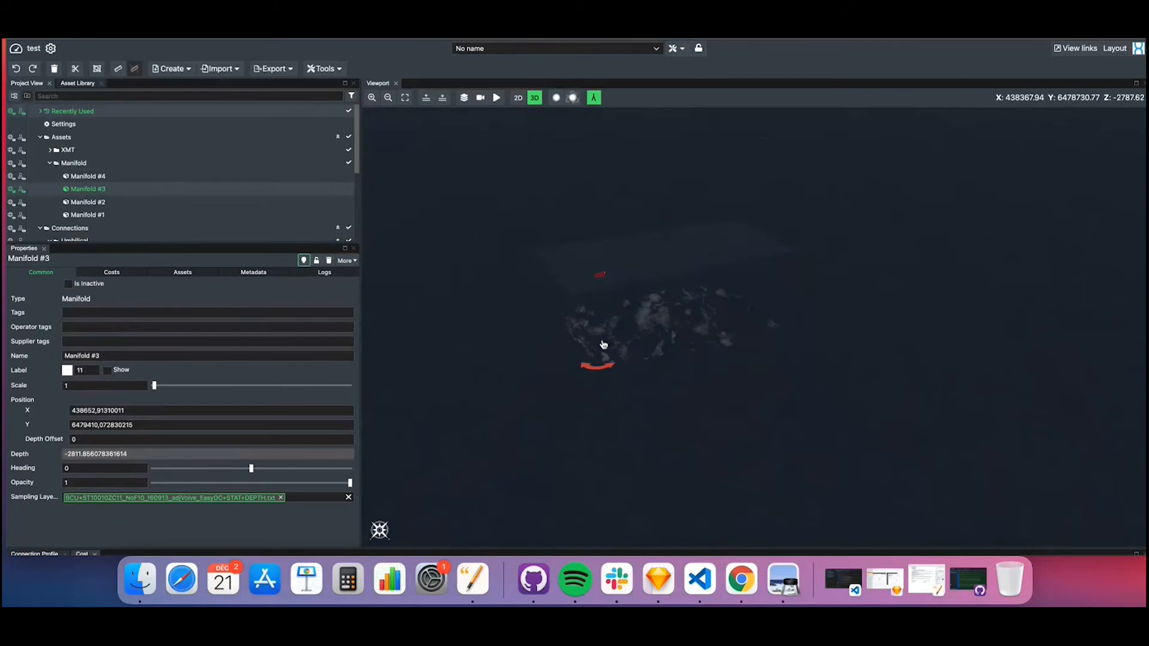
# Remove the BCU sampling layer from Manifold #3 and assign Volve_bathymetry.txt instead
pyautogui.click(281, 497)
pyautogui.click(292, 498)
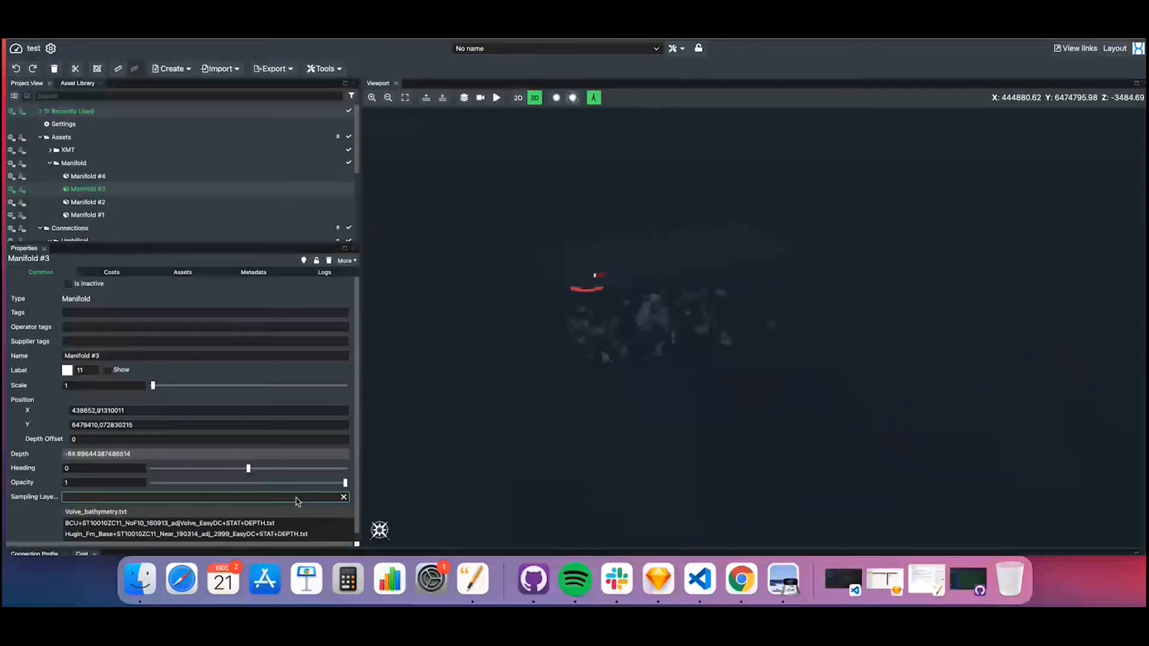
pyautogui.click(153, 513)
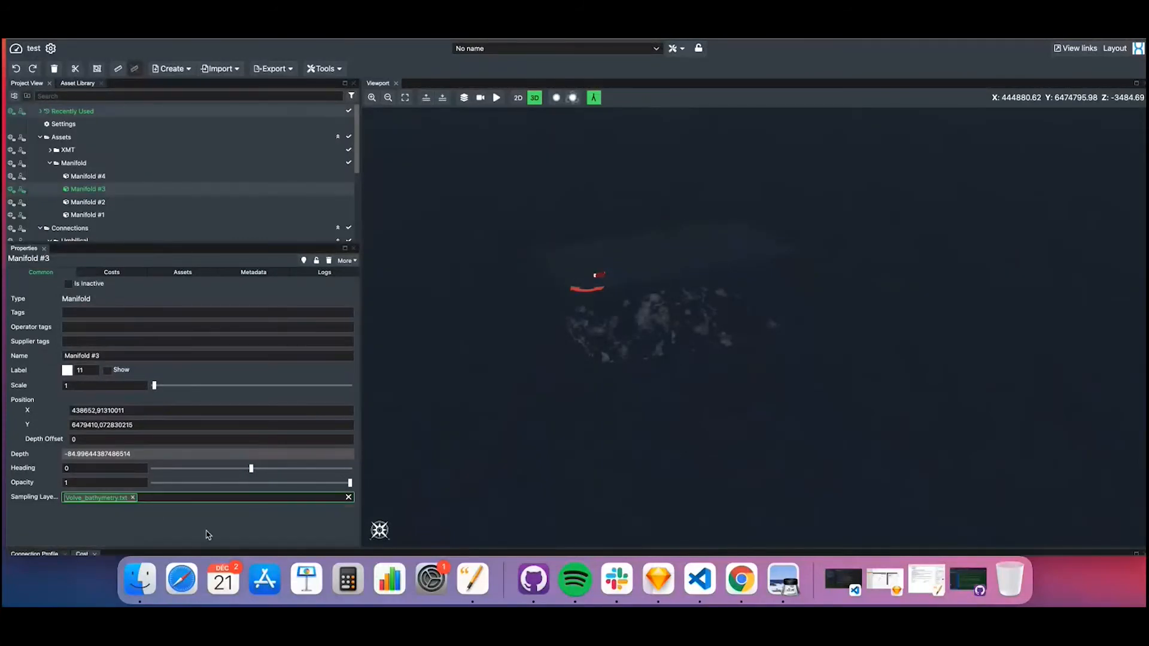
pyautogui.scroll(10, 626, 333)
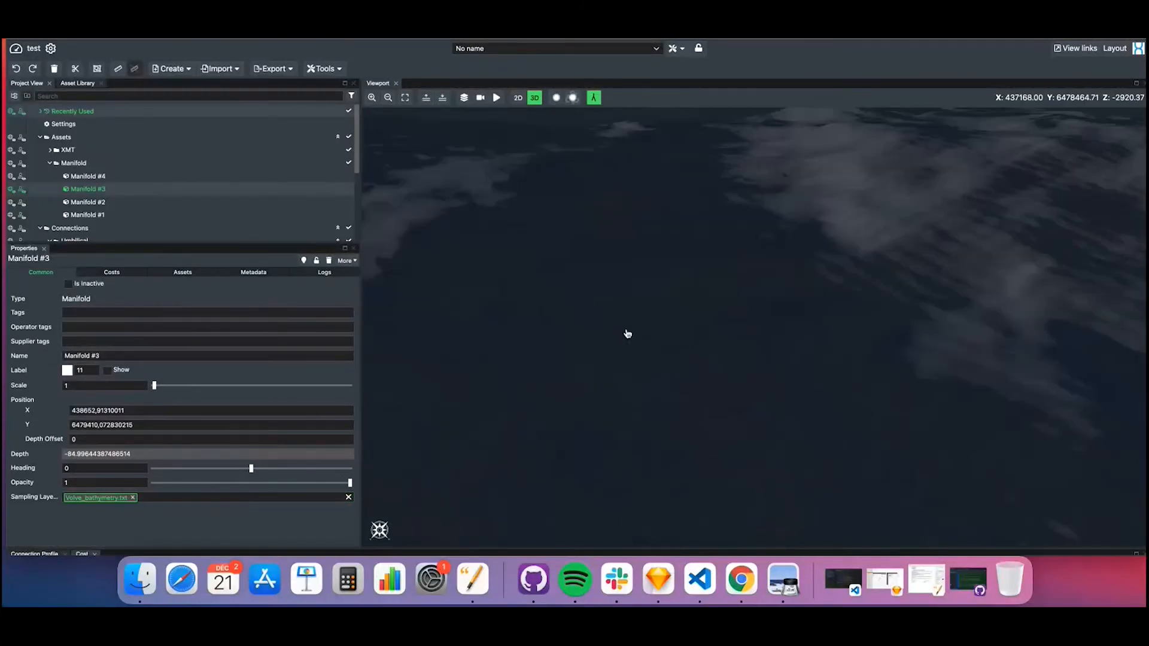
pyautogui.scroll(-8, 626, 334)
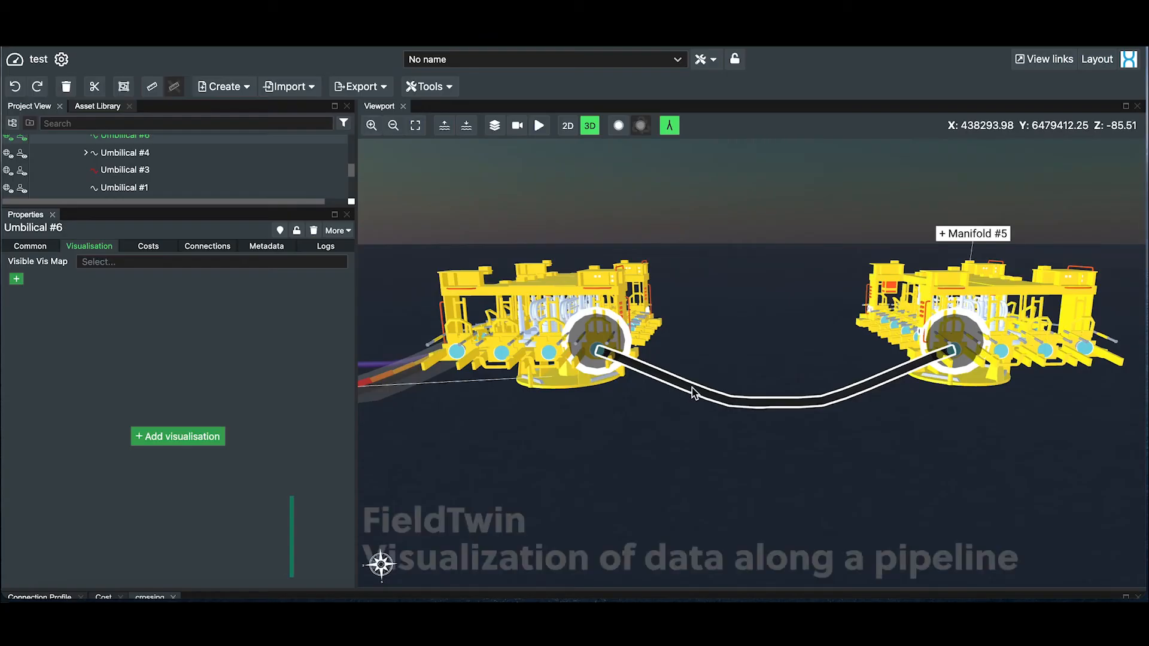
# Add a visualisation named "pressure" to Umbilical #6 and enter its first row as Kp 0, value 10
pyautogui.click(153, 437)
pyautogui.write('pressure')
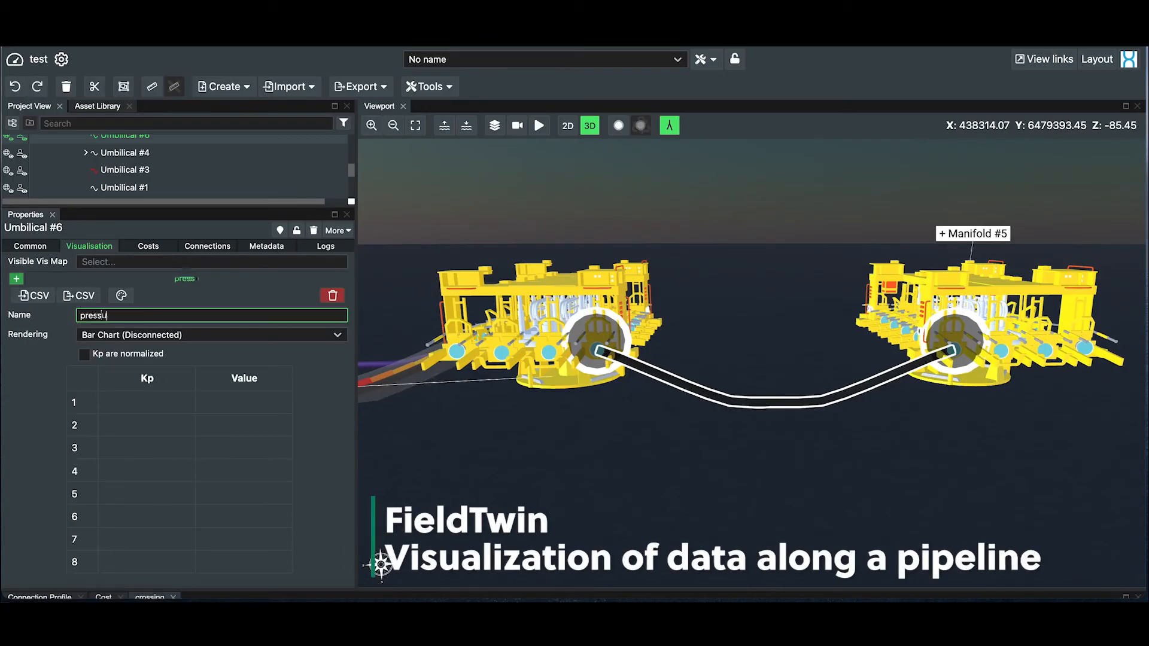
pyautogui.click(143, 402)
pyautogui.click(241, 405)
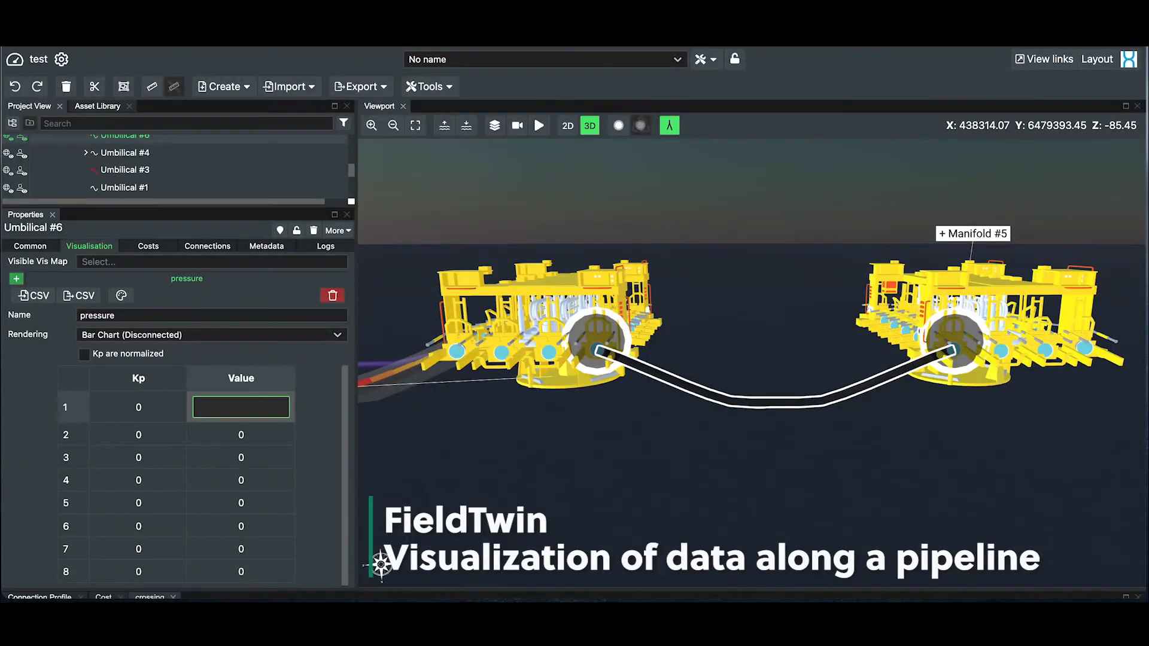
pyautogui.write('10')
# Fill rows 2 and 3 of the pressure table with Kp 2, value 12 and Kp 4, value 14
pyautogui.click(161, 429)
pyautogui.press('BackSpace')
pyautogui.write('2')
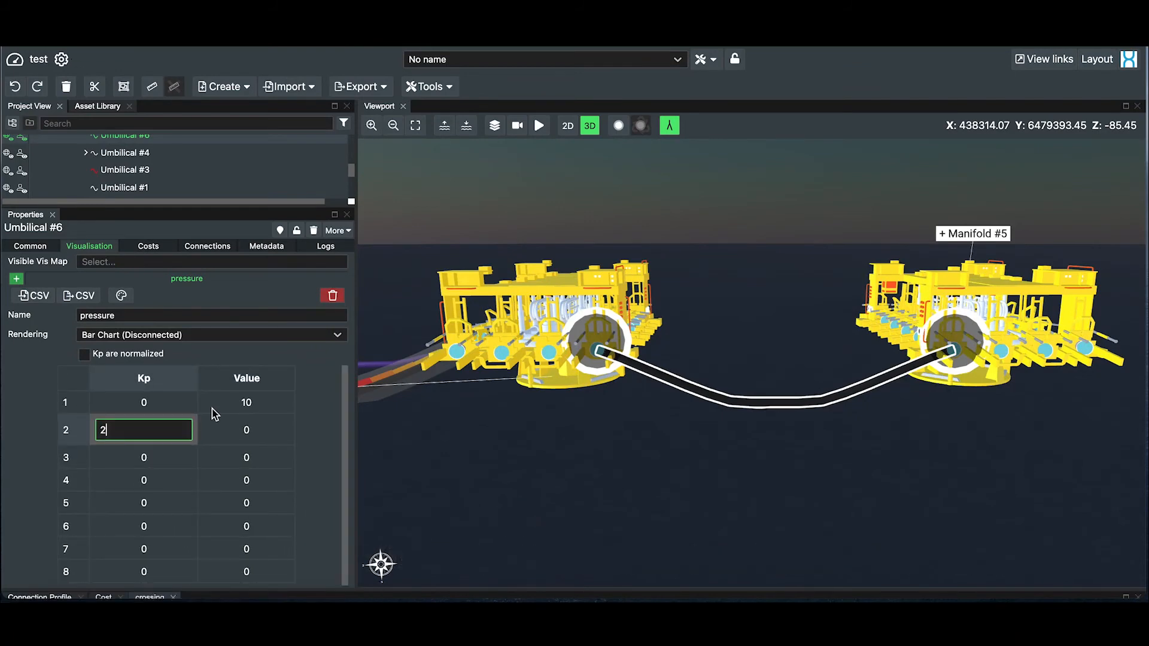
pyautogui.click(244, 428)
pyautogui.write('12')
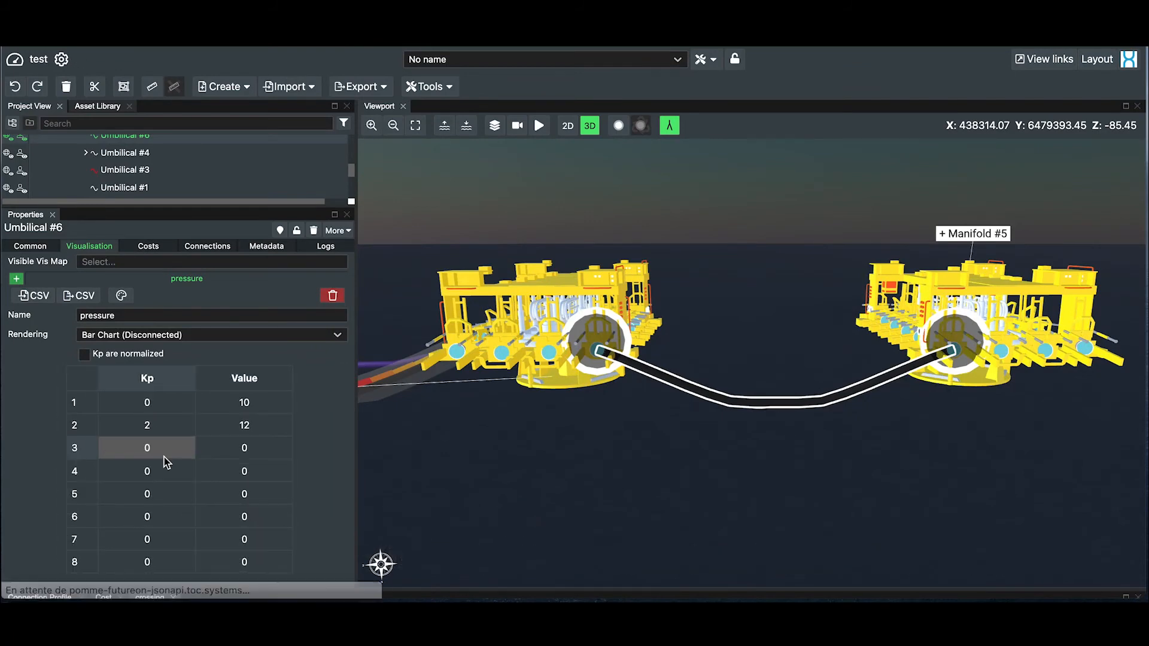
pyautogui.click(159, 457)
pyautogui.write('4')
pyautogui.click(247, 453)
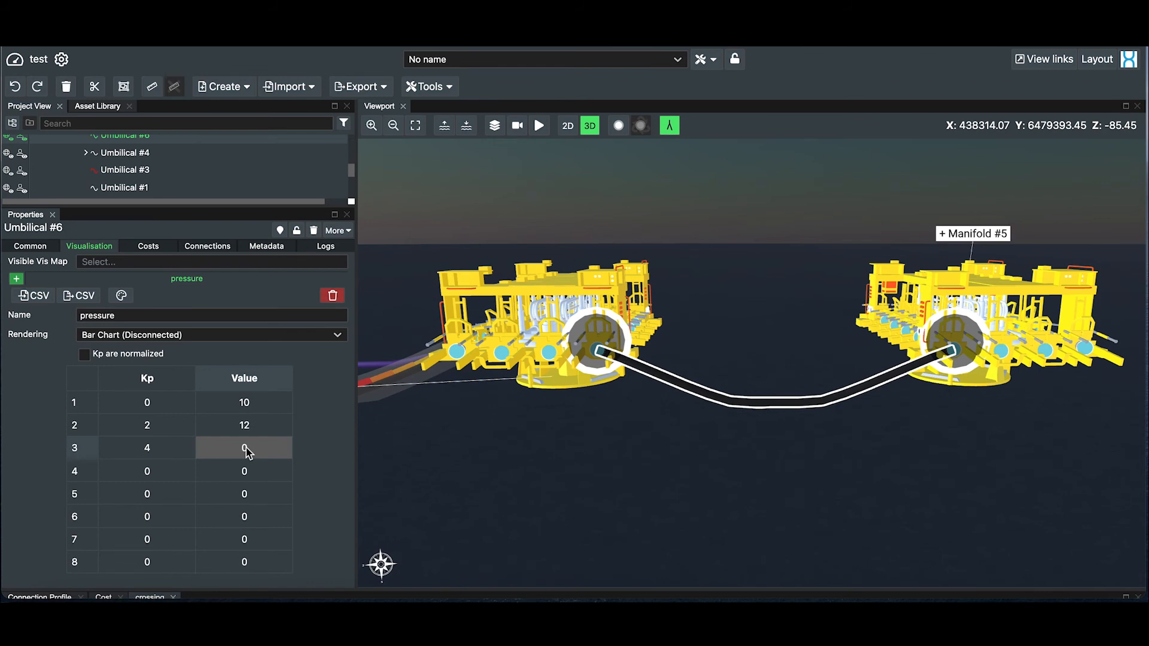
pyautogui.write('14')
# Fill rows 4 and 5 of the pressure table with Kp 6, value 18 and Kp 8, value 20
pyautogui.click(157, 477)
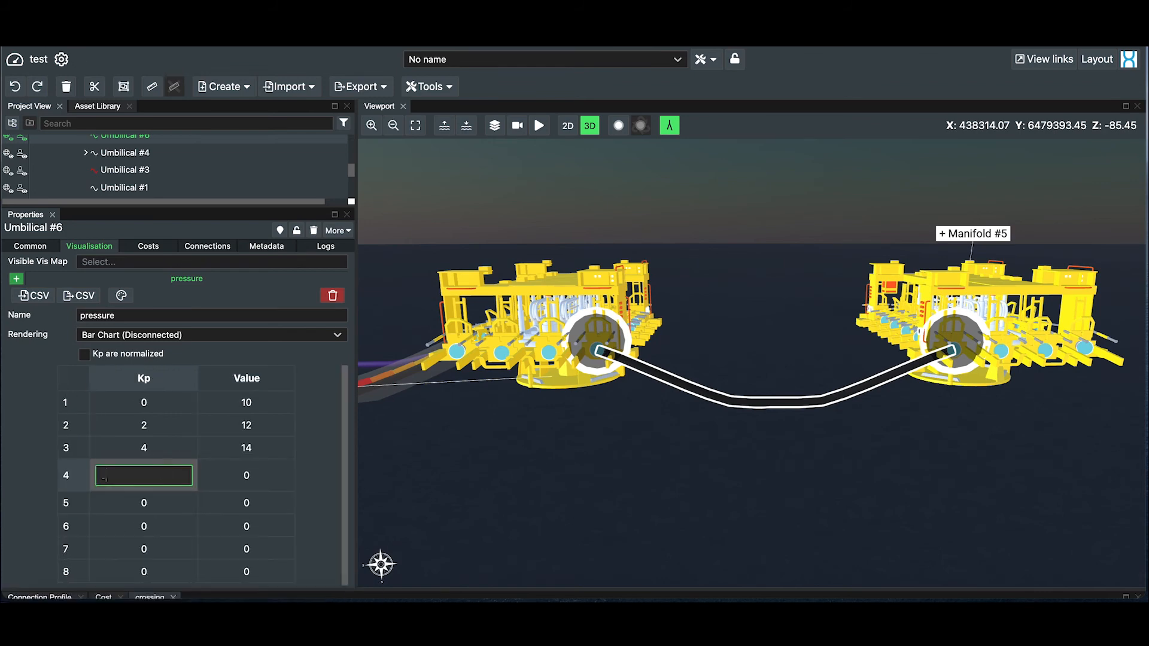
pyautogui.write('6')
pyautogui.click(257, 477)
pyautogui.write('1')
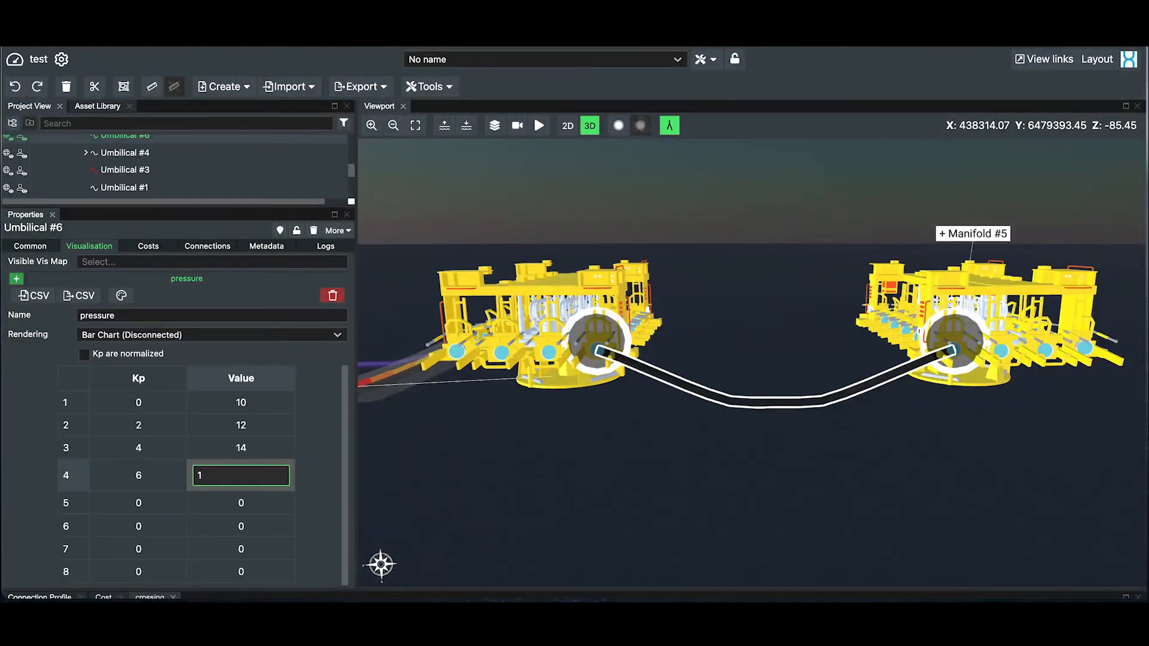
pyautogui.write('8')
pyautogui.click(155, 504)
pyautogui.write('8')
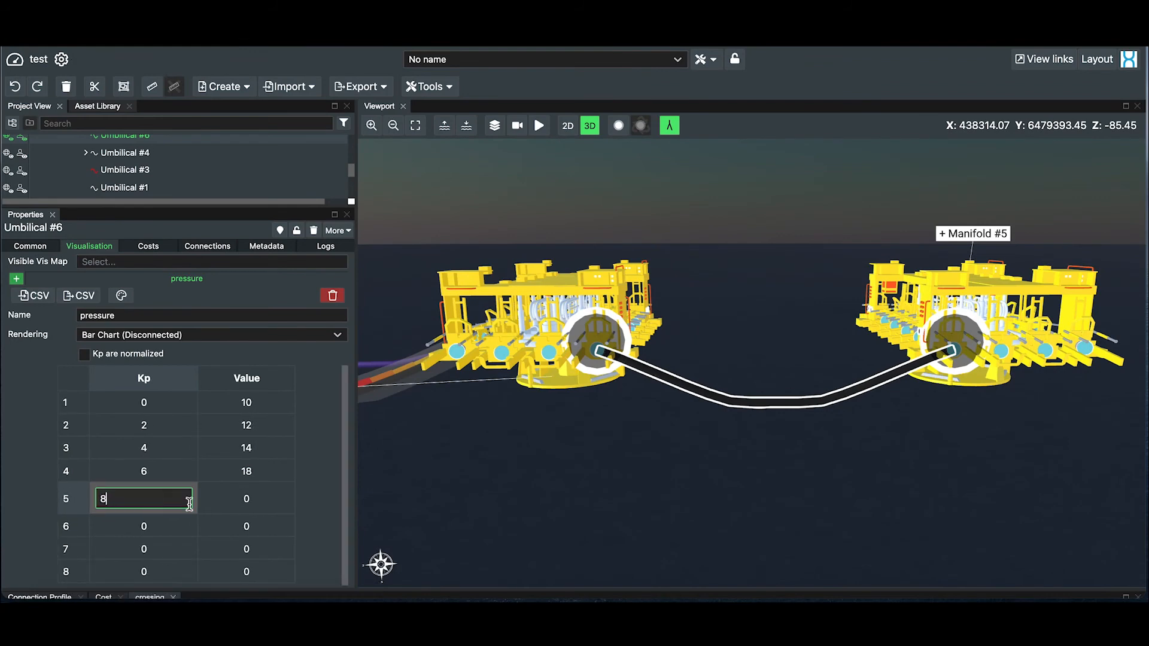
pyautogui.click(239, 503)
# Fill row 6 of the pressure table with Kp 10 and value 16
pyautogui.click(145, 528)
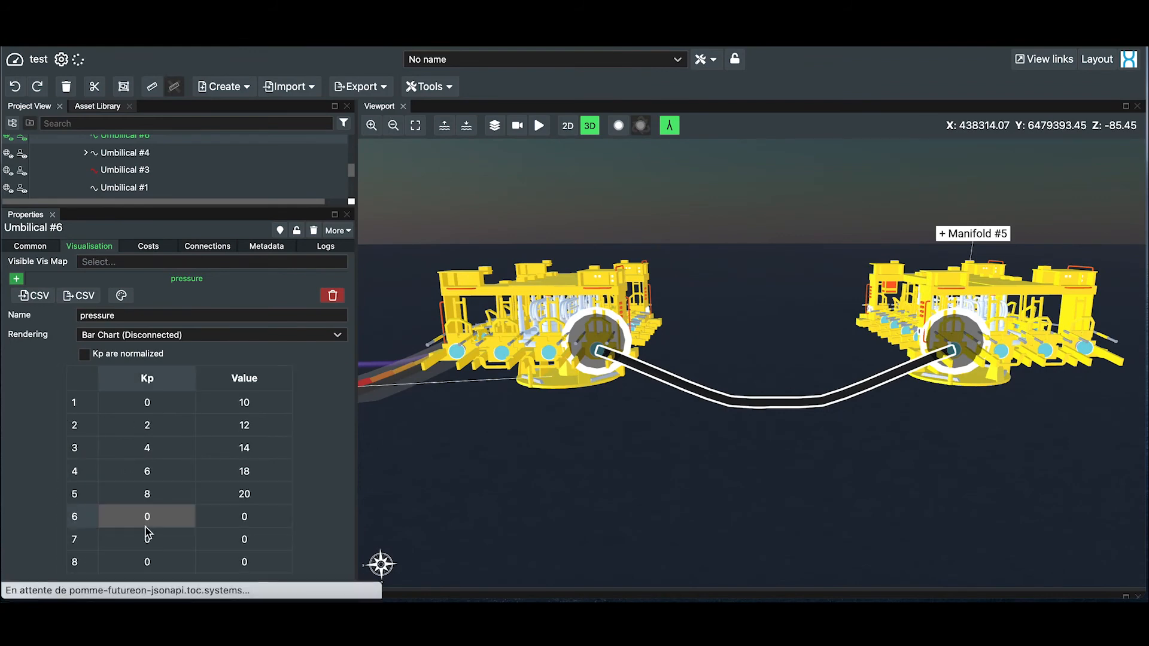
pyautogui.click(156, 520)
pyautogui.press('BackSpace')
pyautogui.write('10')
pyautogui.click(232, 533)
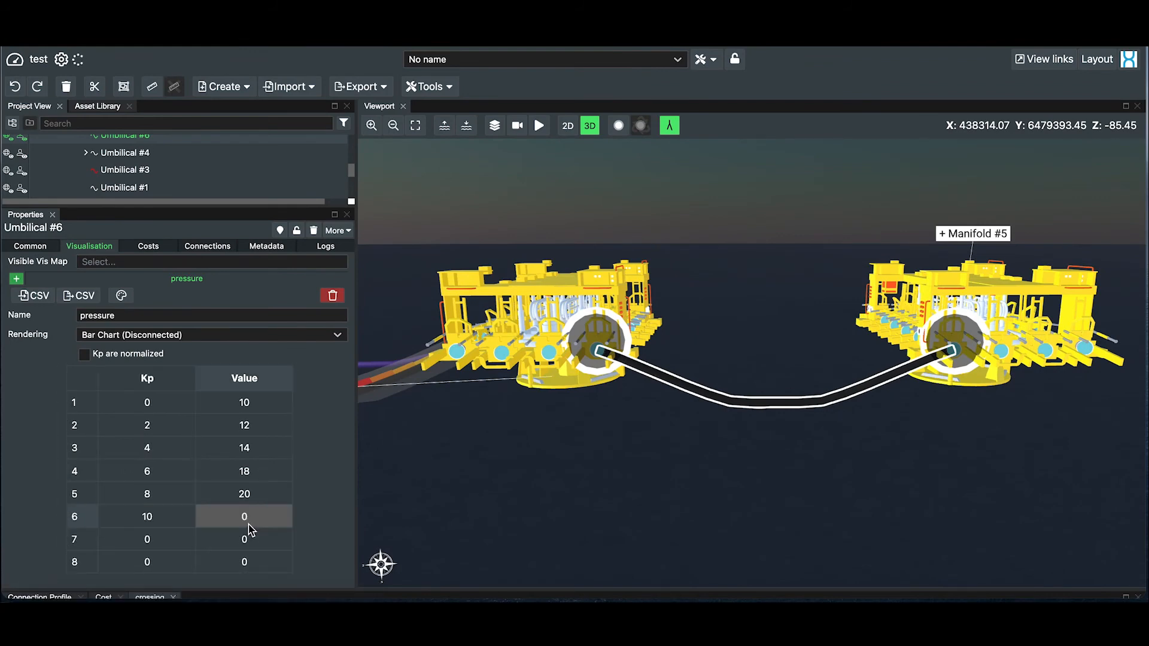
pyautogui.click(251, 522)
pyautogui.press('BackSpace')
pyautogui.write('16')
# Fill row 7 of the pressure table with Kp 12 and value 13
pyautogui.click(108, 573)
pyautogui.click(144, 552)
pyautogui.press('BackSpace')
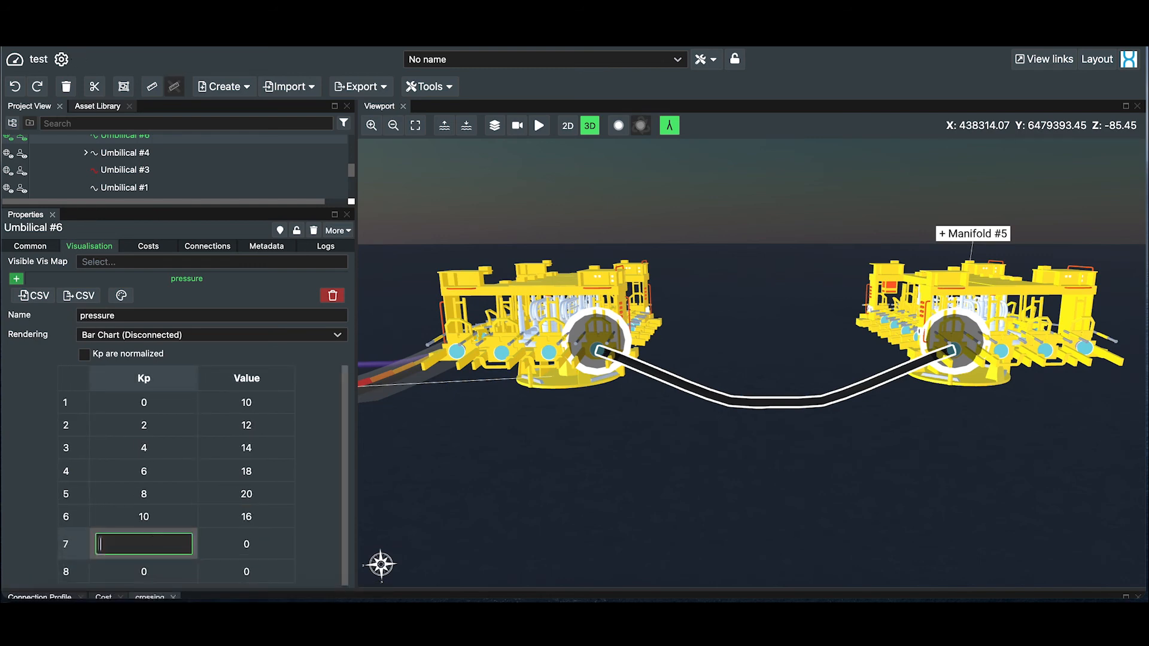
pyautogui.write('12')
pyautogui.click(223, 541)
pyautogui.click(262, 541)
pyautogui.press('BackSpace')
pyautogui.write('13')
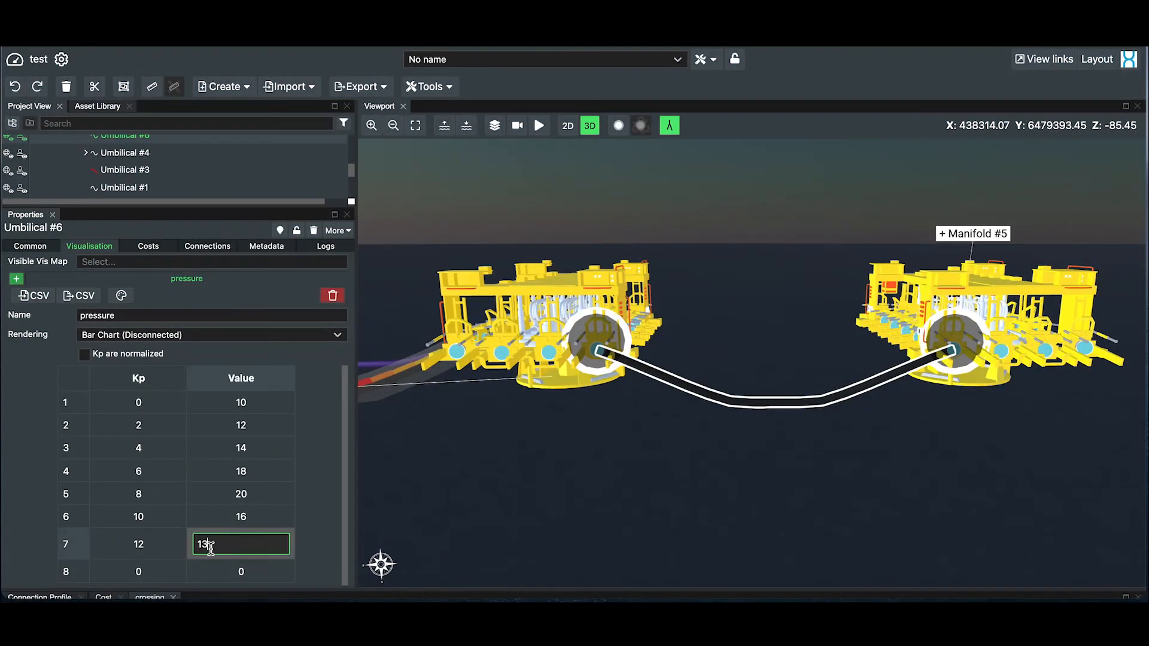
# Fill row 8 of the pressure table with Kp 14 and value 10
pyautogui.click(139, 572)
pyautogui.click(168, 567)
pyautogui.press('BackSpace')
pyautogui.write('14')
pyautogui.click(230, 566)
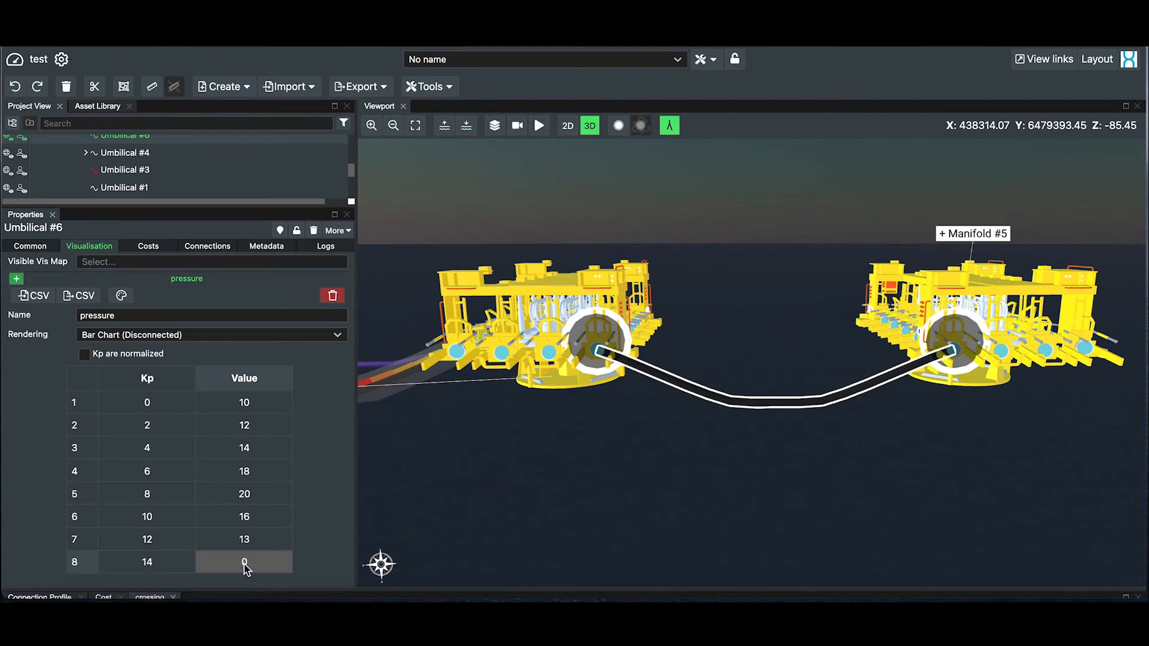
pyautogui.doubleClick(245, 566)
pyautogui.press('BackSpace')
pyautogui.write('10')
pyautogui.press('Return')
# Make pressure the visible vis map on Umbilical #6 and render it as Bar Chart (Connected)
pyautogui.click(118, 262)
pyautogui.click(112, 286)
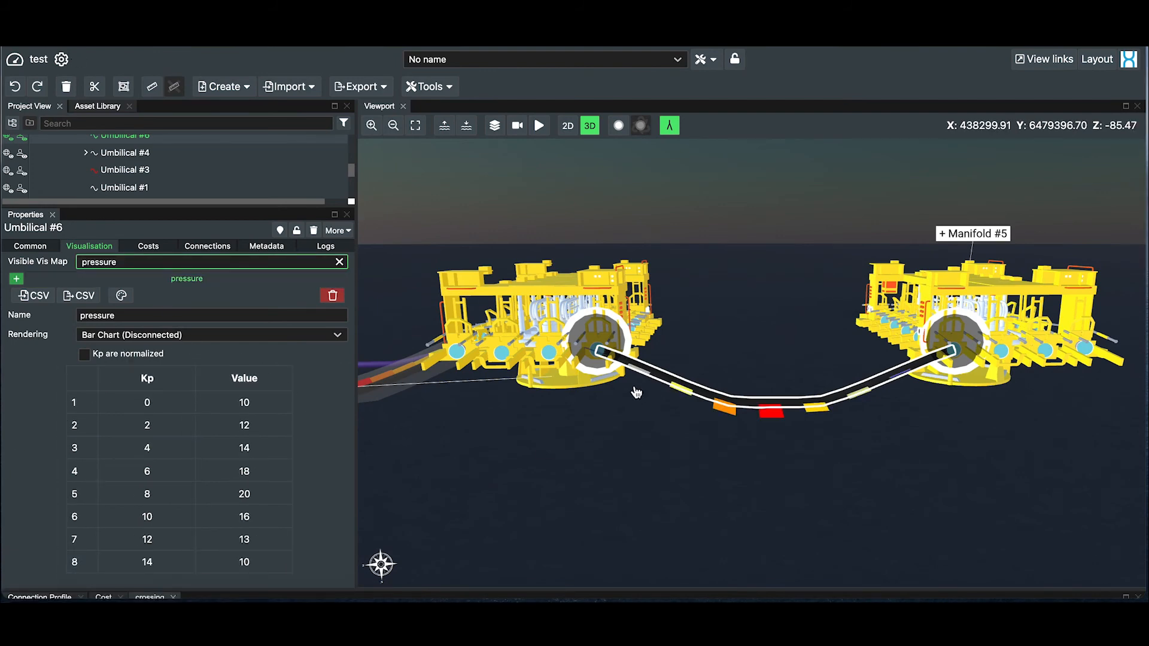
pyautogui.click(159, 334)
pyautogui.click(156, 356)
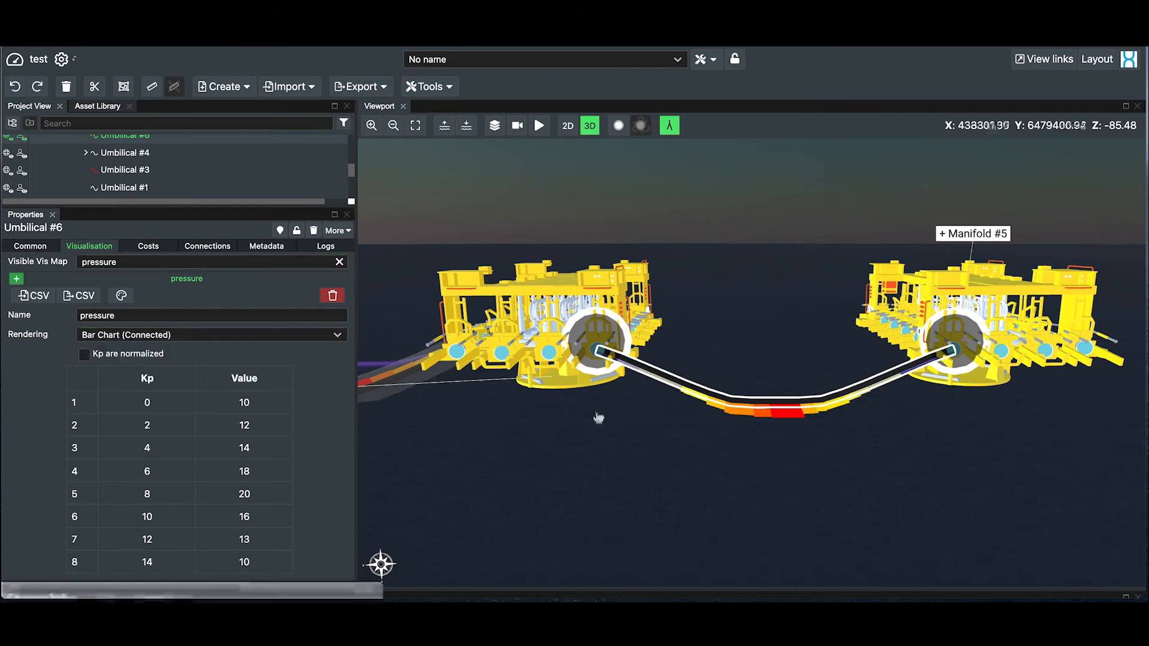
# Switch the pressure map's rendering to Area Chart, and try a further rendering style
pyautogui.click(200, 337)
pyautogui.click(199, 386)
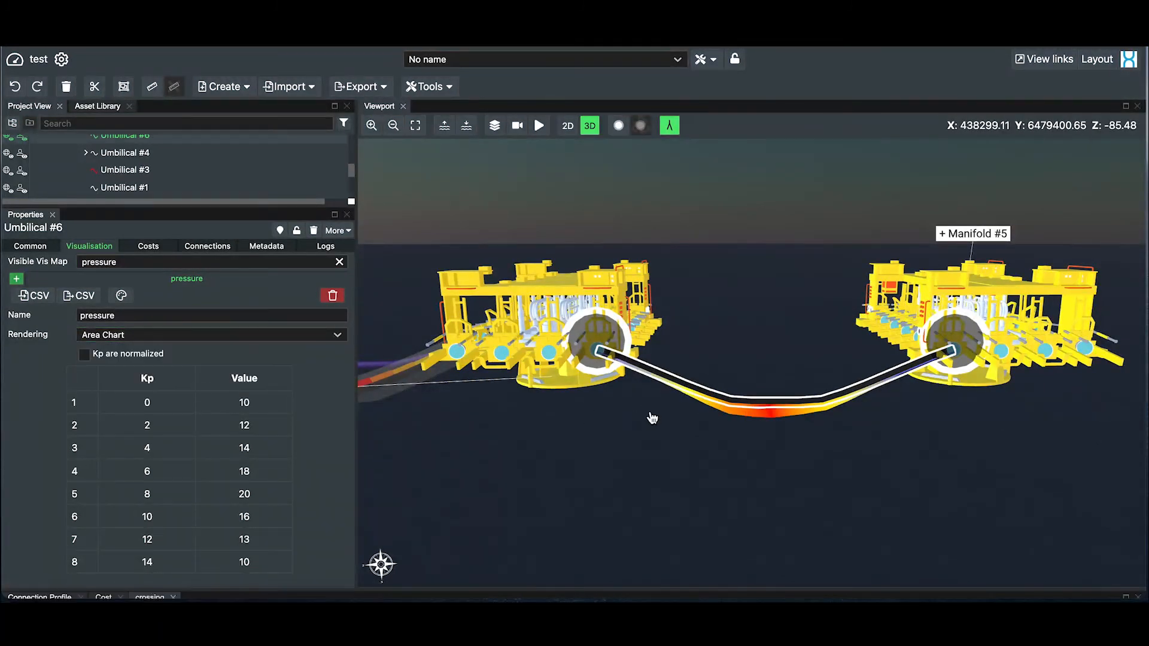
pyautogui.click(149, 335)
pyautogui.click(147, 400)
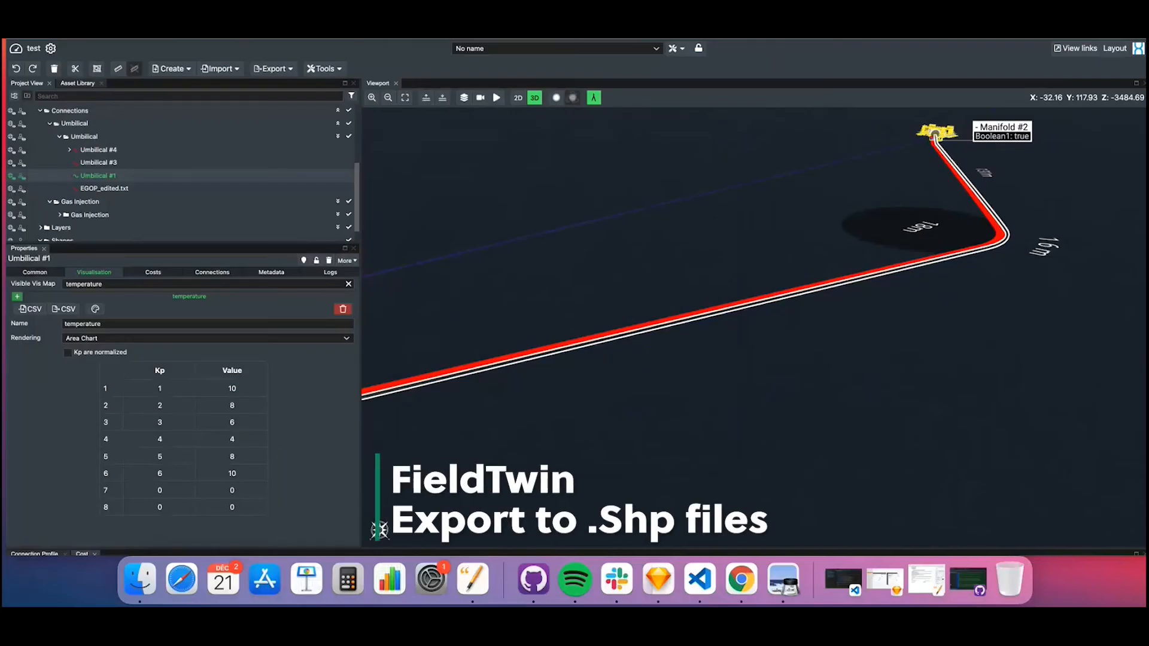
# Select the circle shape New Shape #2 in the project tree and show its option to export as SHP
pyautogui.scroll(-2, 167, 173)
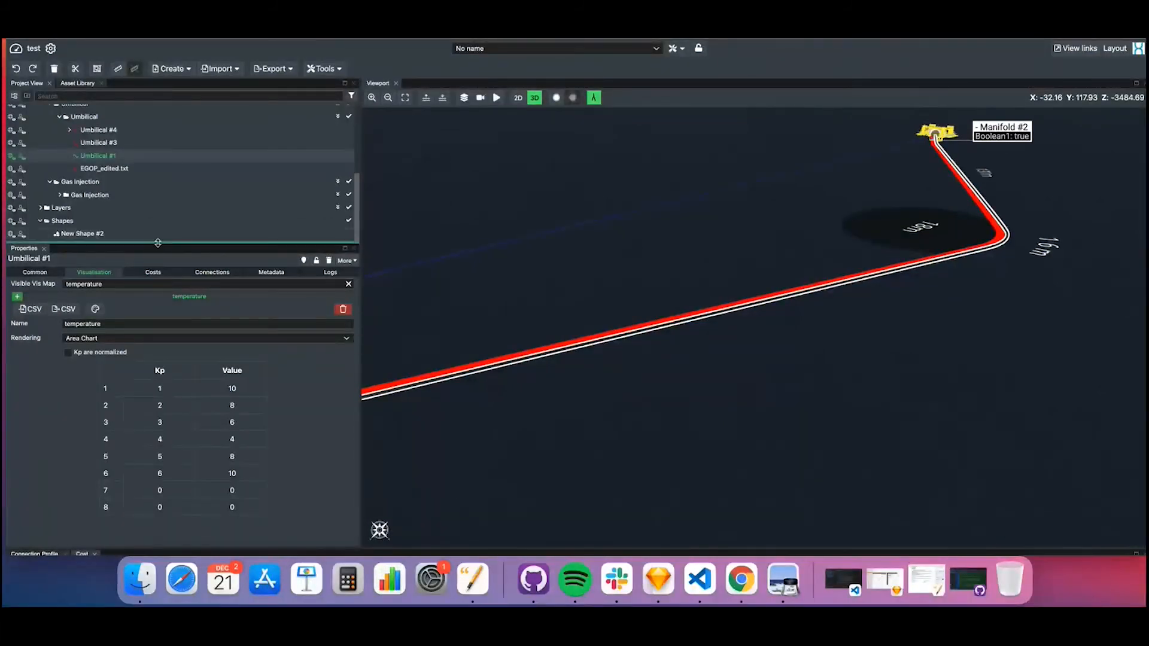
pyautogui.moveTo(159, 243); pyautogui.dragTo(160, 277)
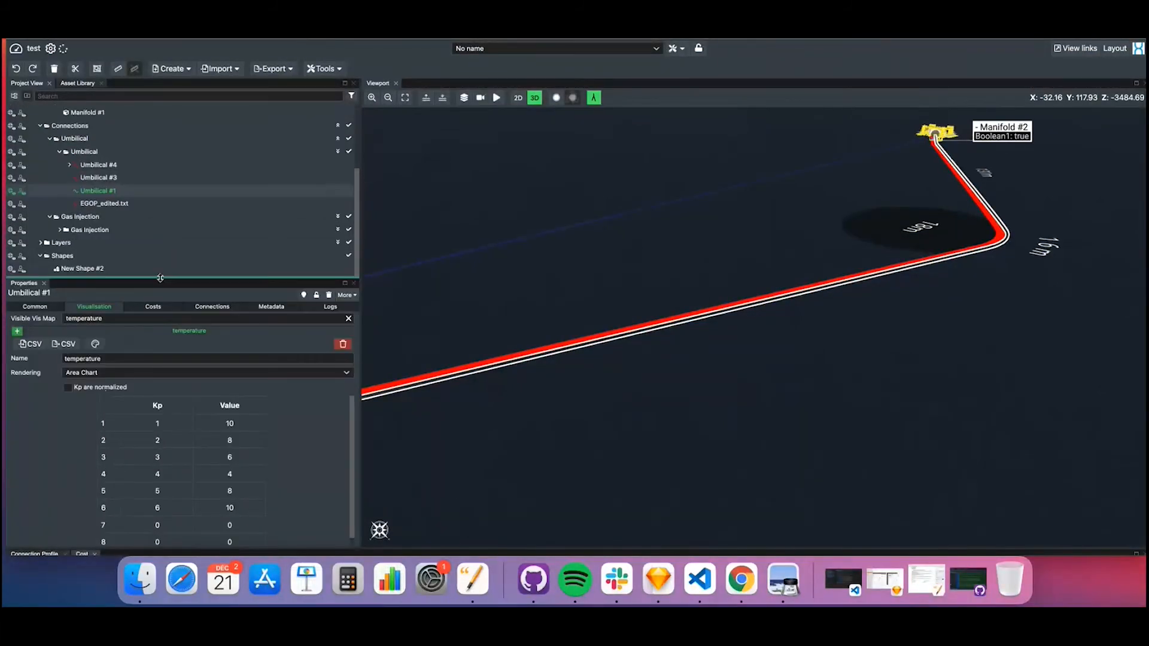
pyautogui.click(78, 271)
pyautogui.rightClick(86, 271)
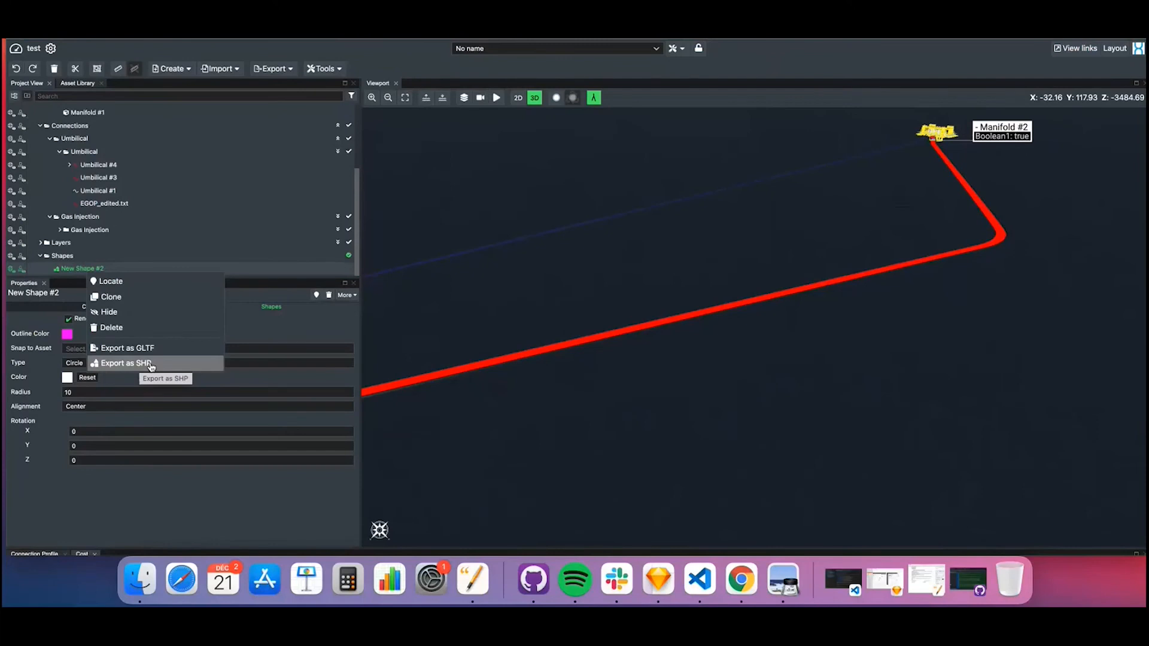
pyautogui.click(119, 499)
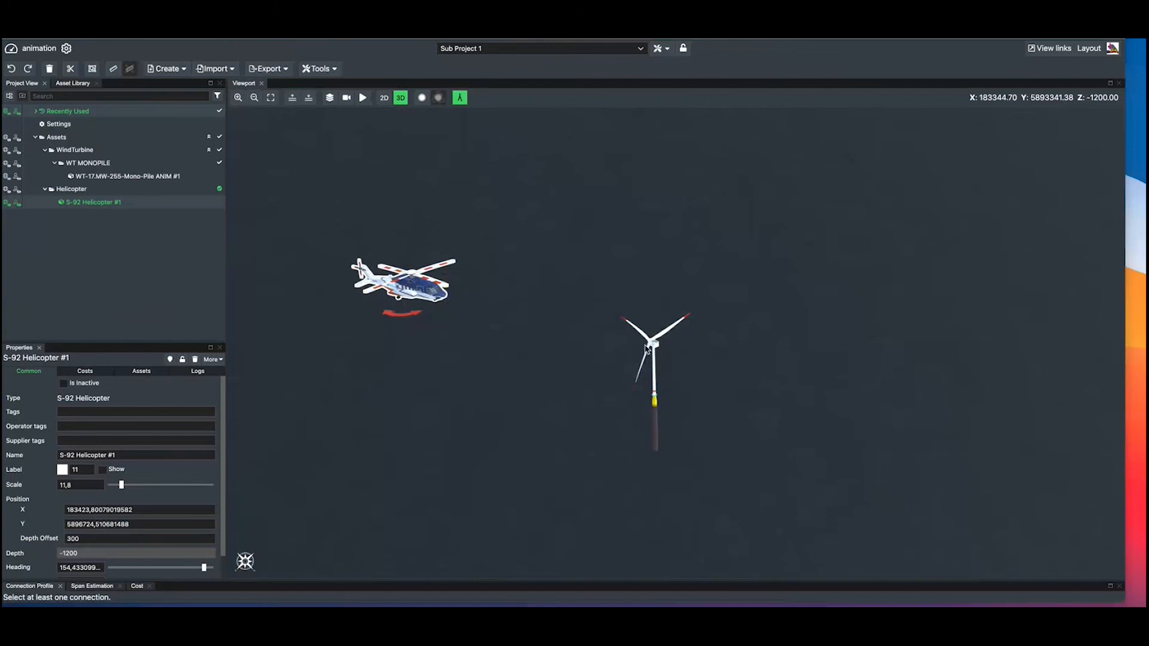
# Play the animation of the helicopter and wind turbine in the viewport
pyautogui.click(363, 98)
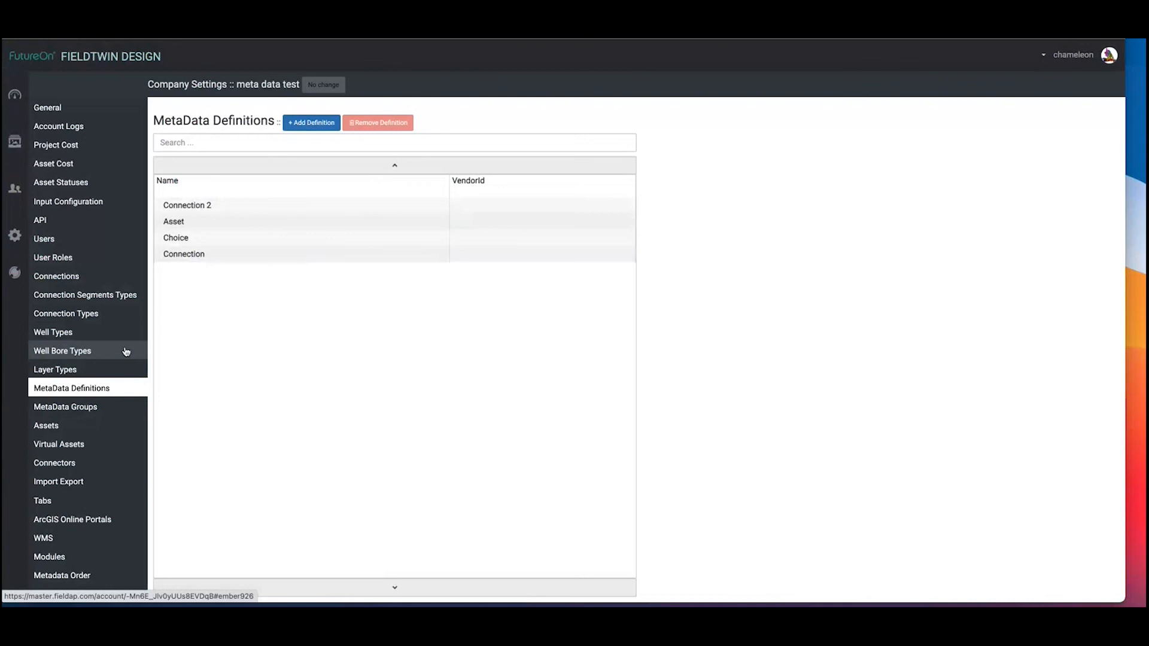
# Open the Asset metadata definition and review its control type, docking slot and filter settings
pyautogui.click(174, 223)
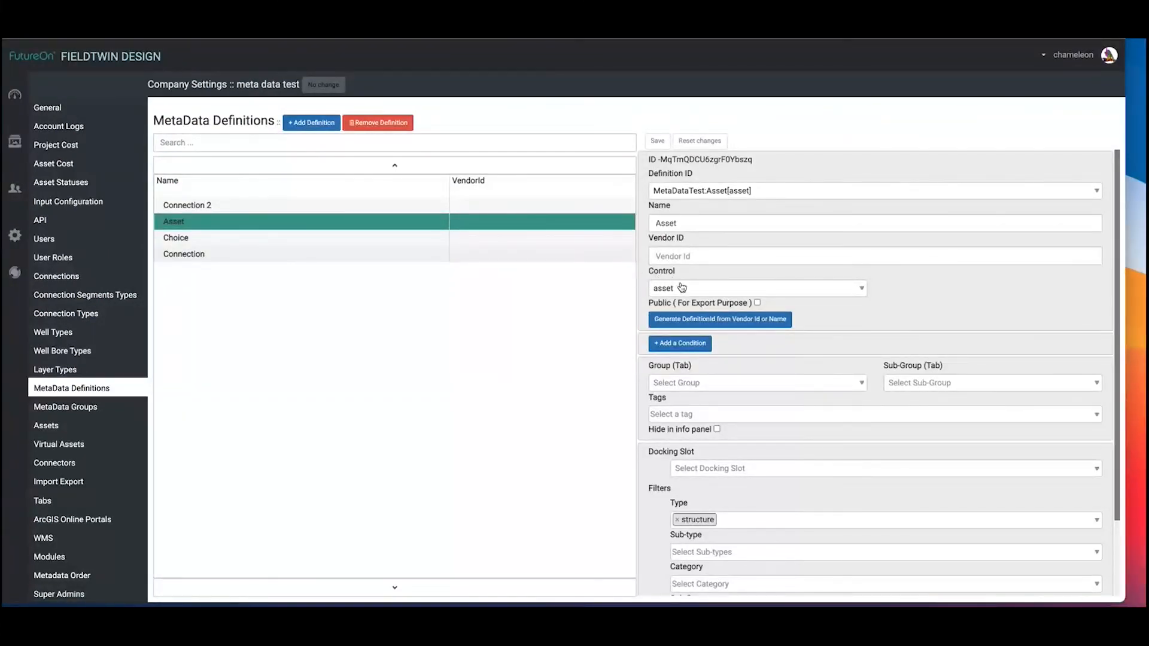
pyautogui.scroll(-3, 712, 387)
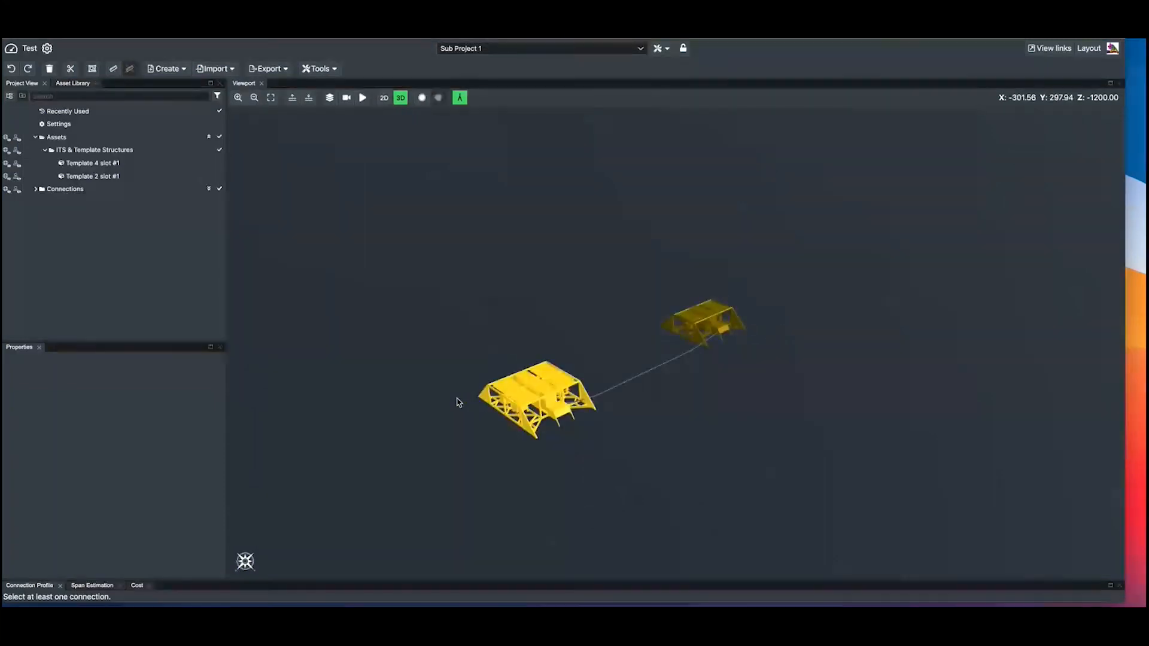
# Select Template 4 slot #1 and set the nested Asset metadata under its XMT shallow water asset to XMT shallow water
pyautogui.scroll(5, 459, 402)
pyautogui.scroll(-5, 459, 402)
pyautogui.moveTo(478, 402); pyautogui.dragTo(387, 294)
pyautogui.click(446, 290)
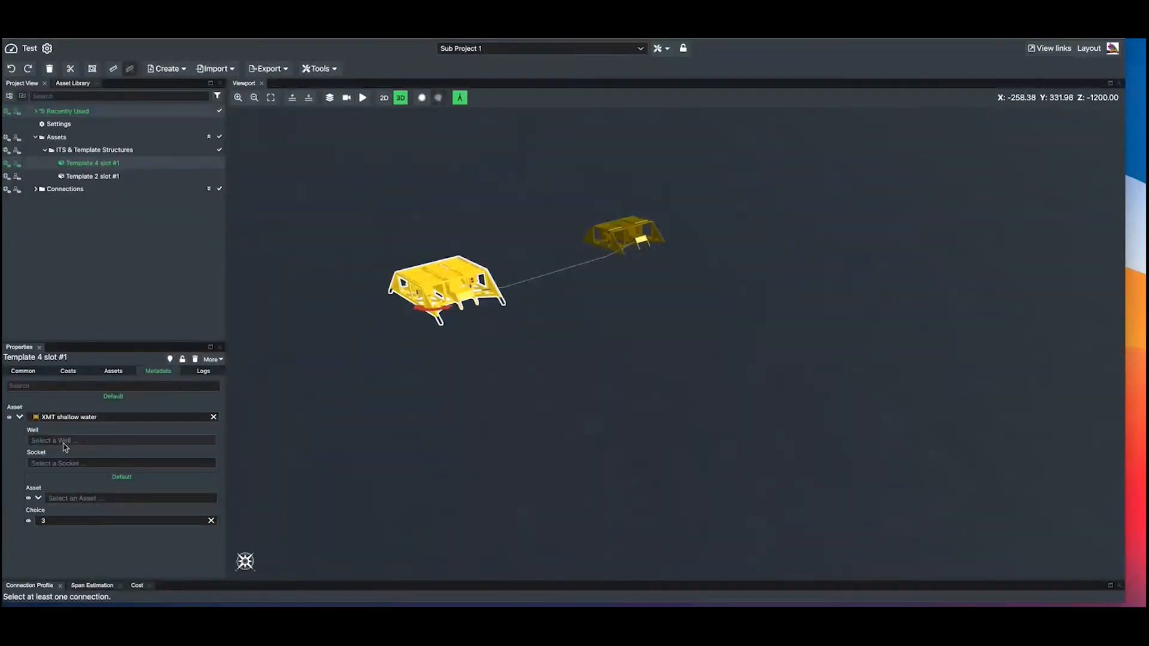
pyautogui.click(82, 499)
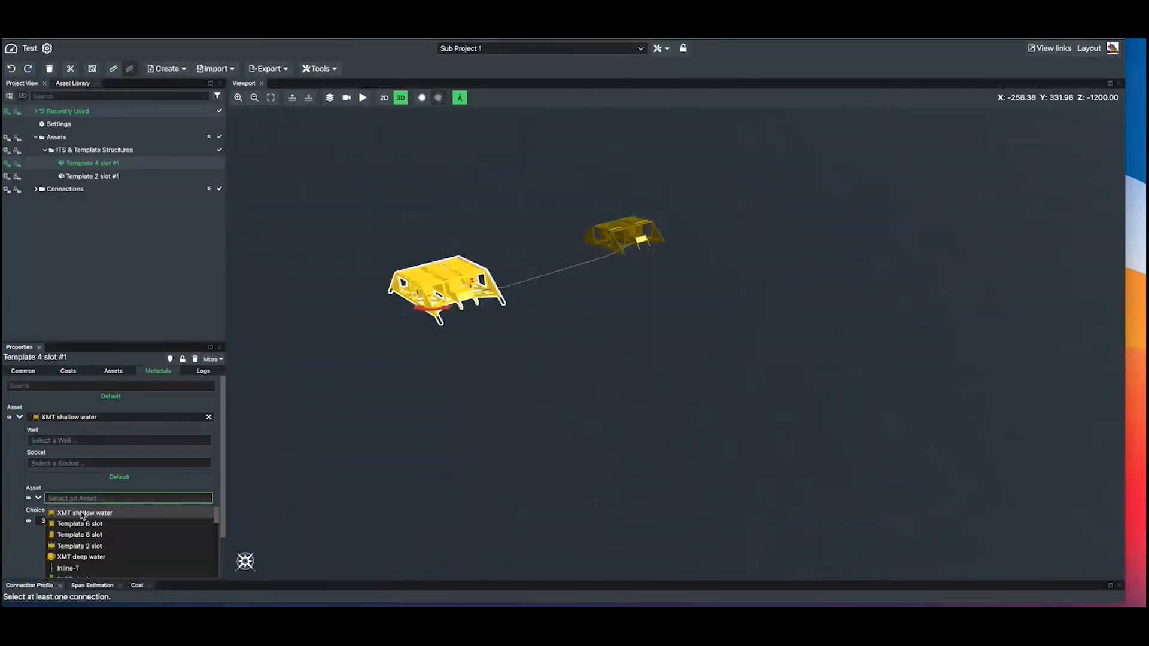
pyautogui.click(85, 514)
pyautogui.scroll(-2, 84, 515)
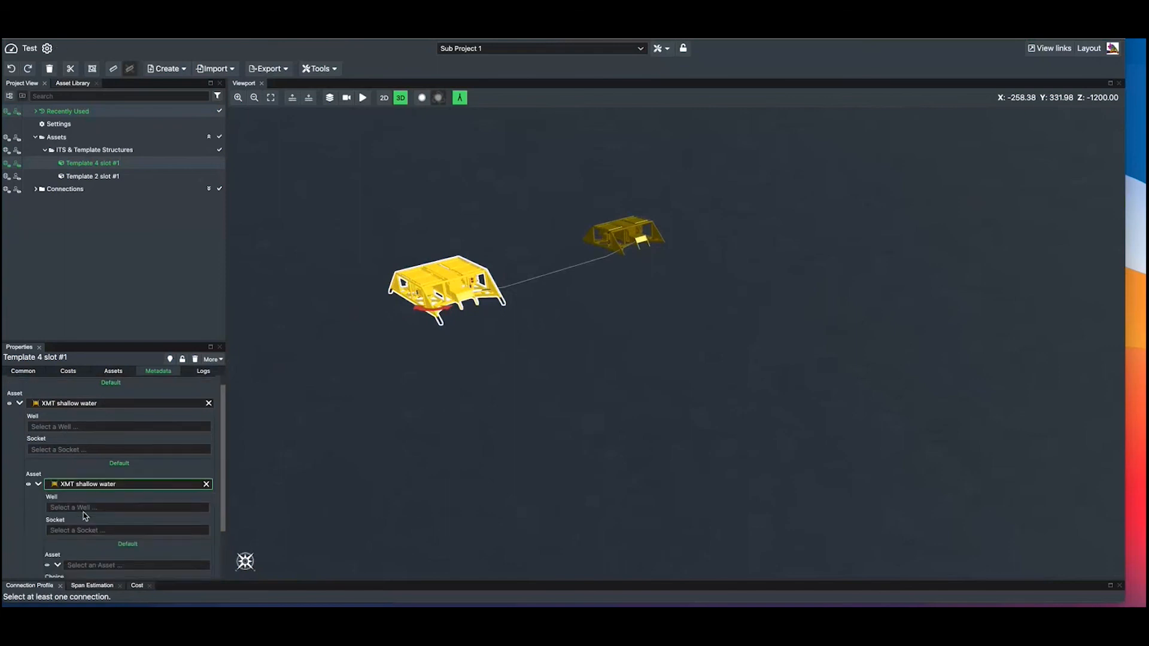
pyautogui.scroll(2, 84, 514)
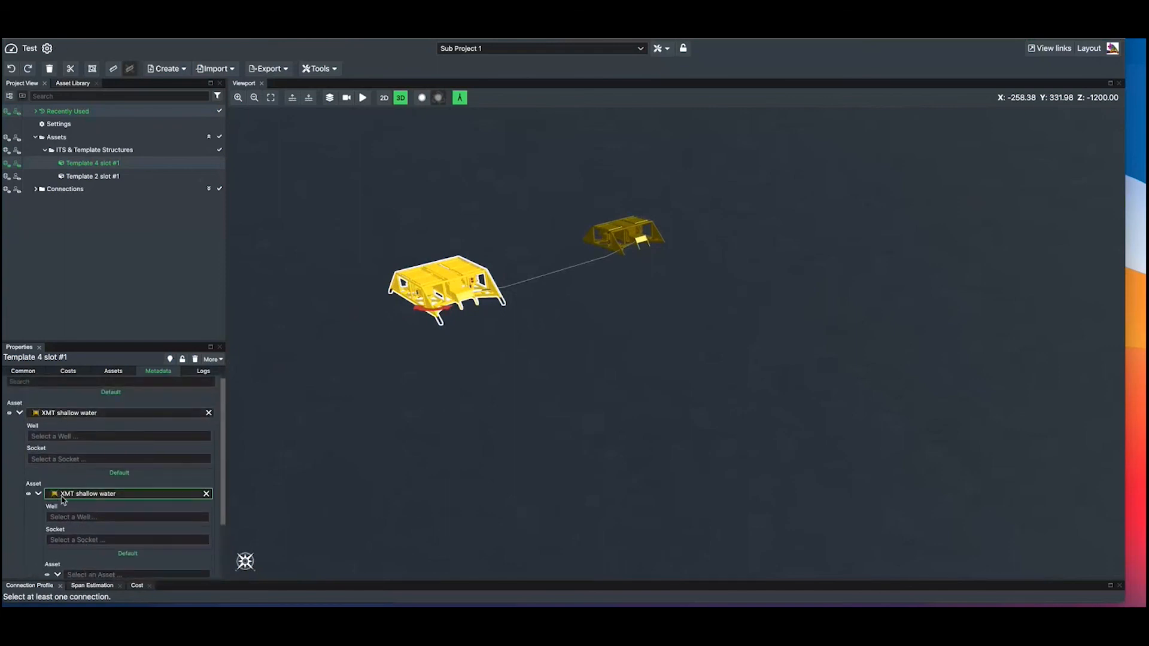
pyautogui.scroll(-4, 96, 492)
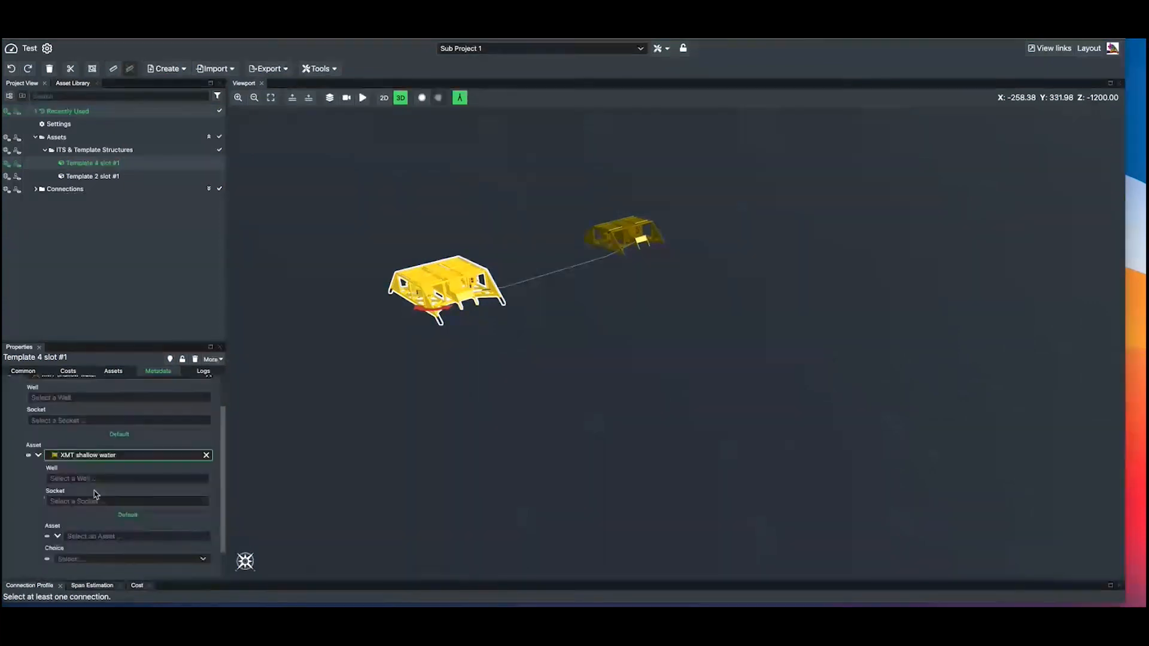